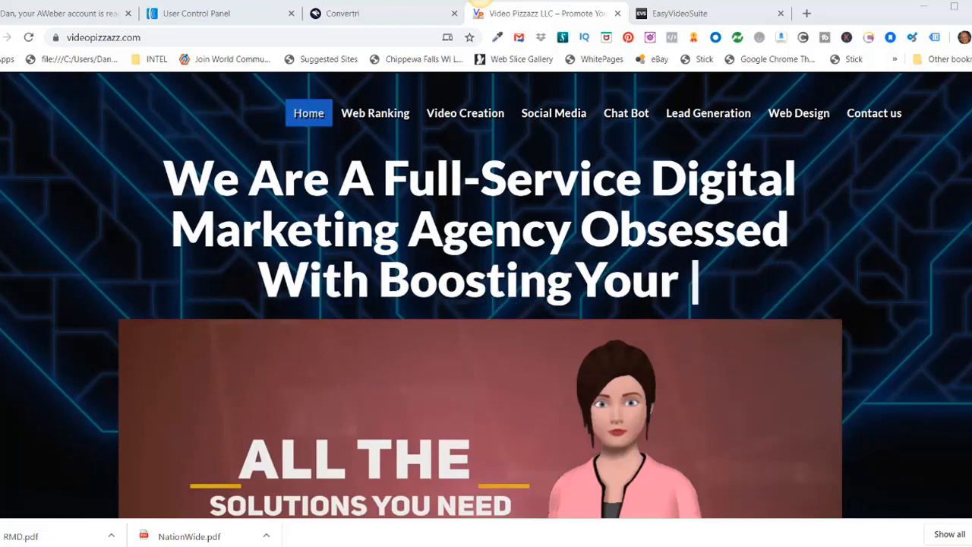
# Switch to the Convertri page editor, view the AWeber autoresponder settings in the form configuration, and close it.
pyautogui.click(362, 18)
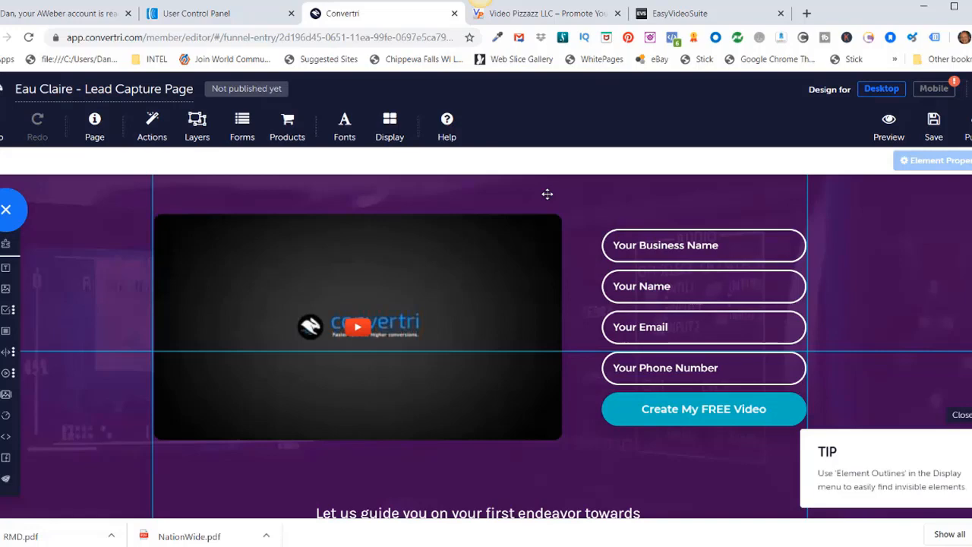
pyautogui.click(242, 123)
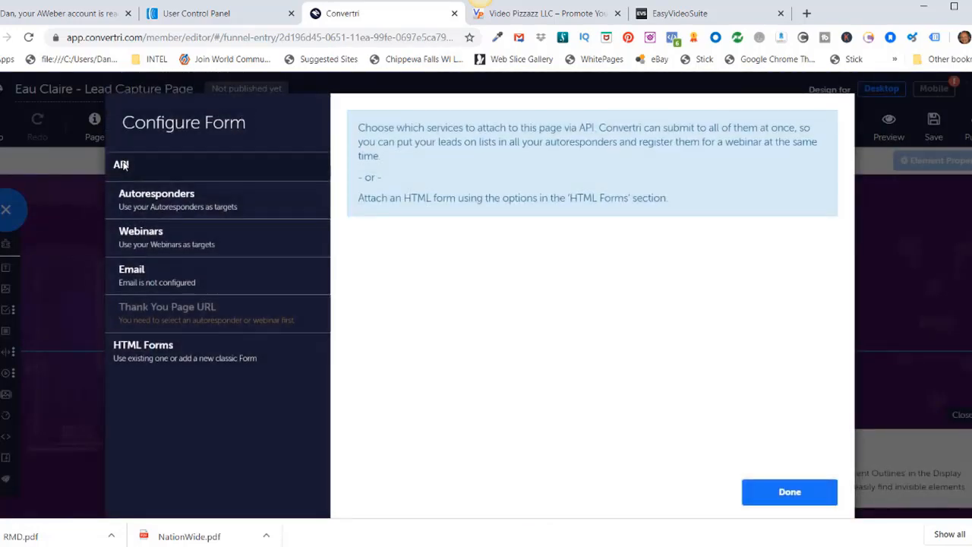
pyautogui.click(168, 196)
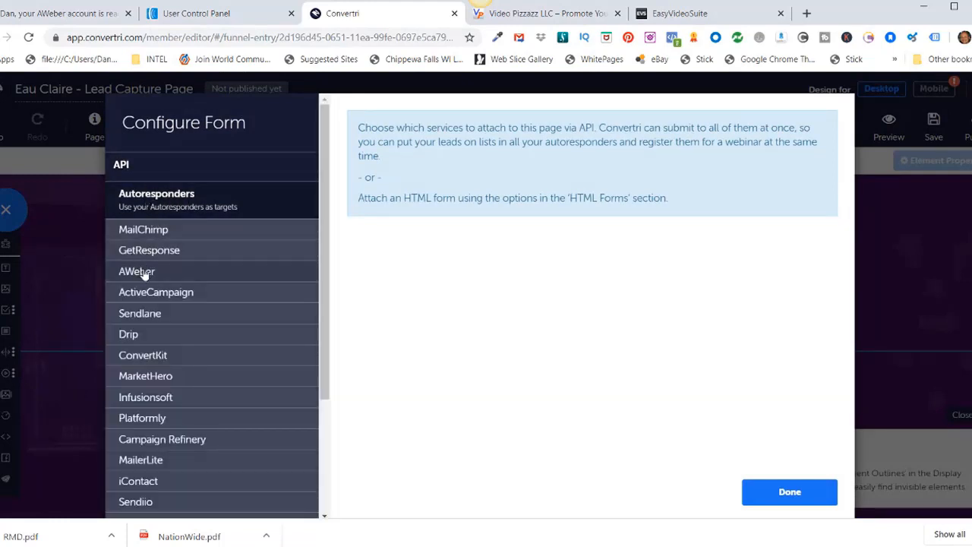
pyautogui.click(144, 273)
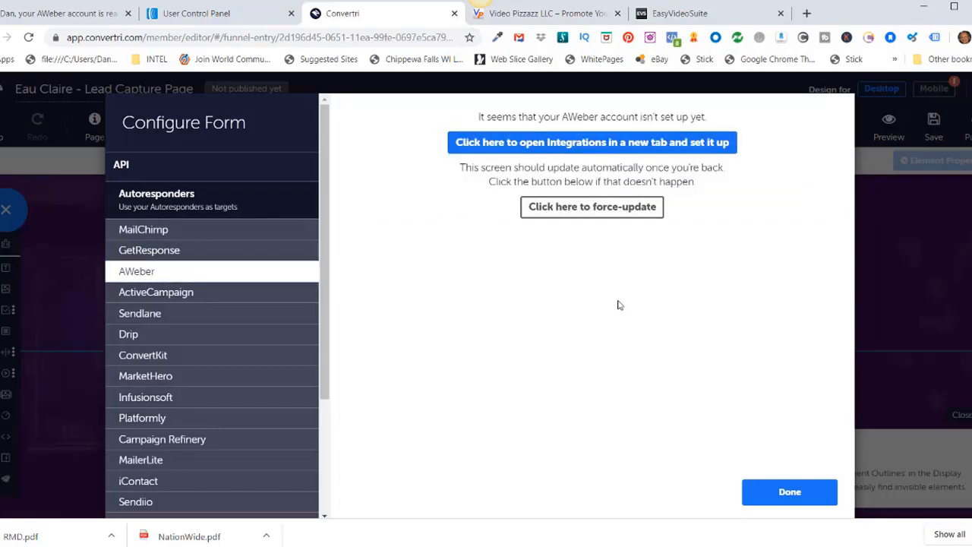
pyautogui.click(788, 491)
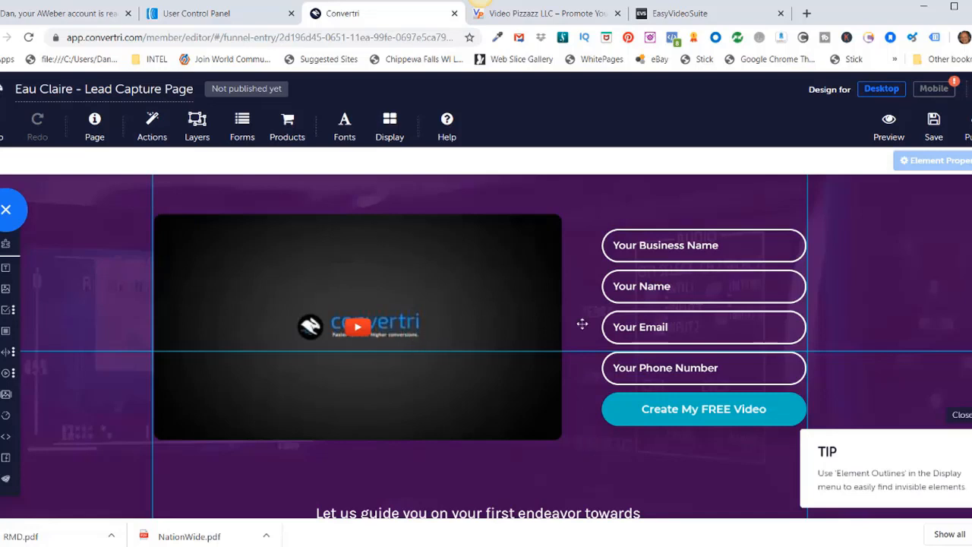
# Switch to AWeber and start a new list, accepting the prefilled company, mailing address and sender details.
pyautogui.click(199, 13)
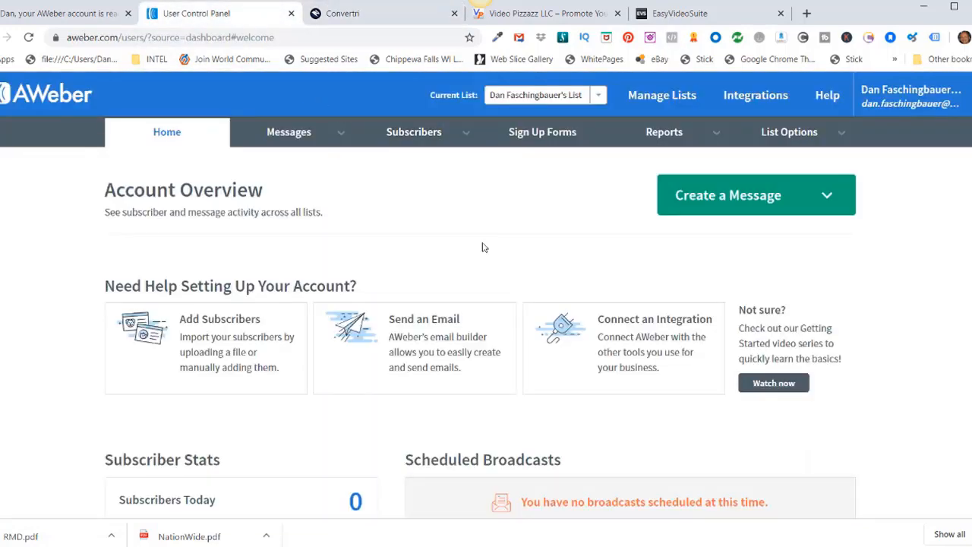
pyautogui.click(655, 101)
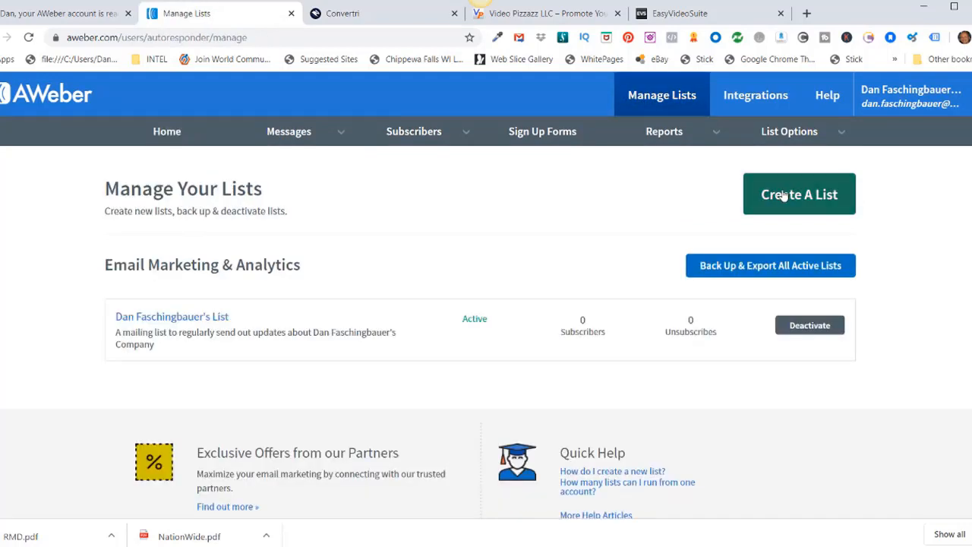
pyautogui.click(784, 195)
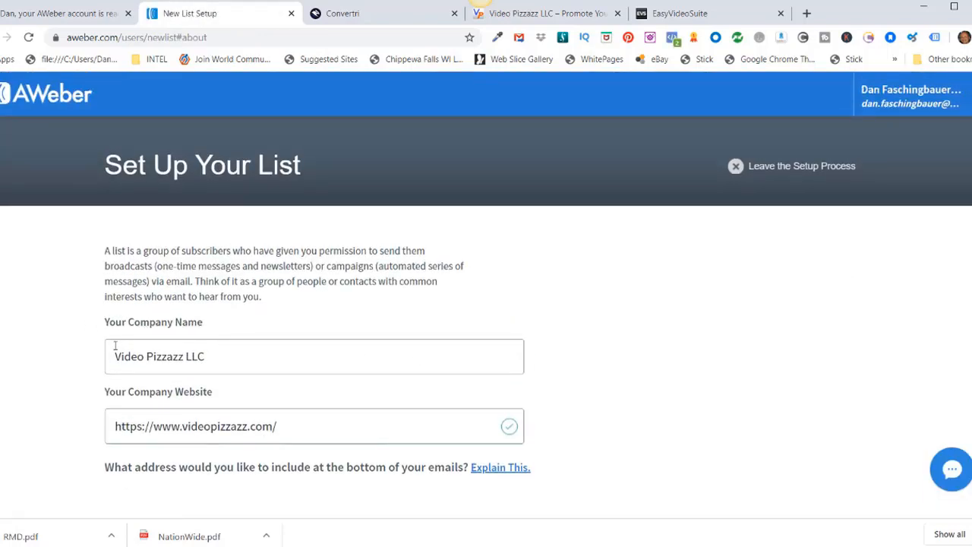
pyautogui.scroll(-4, 221, 354)
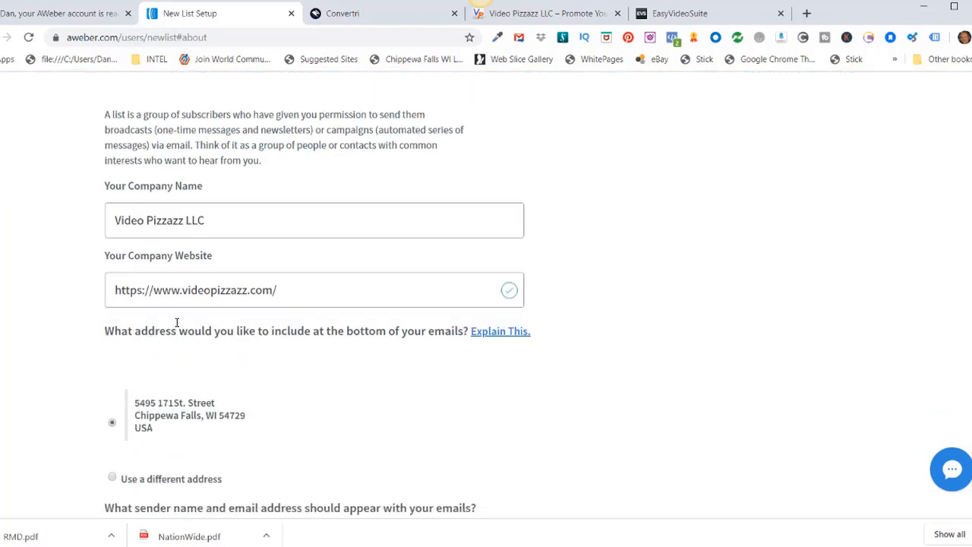
pyautogui.scroll(-2, 167, 334)
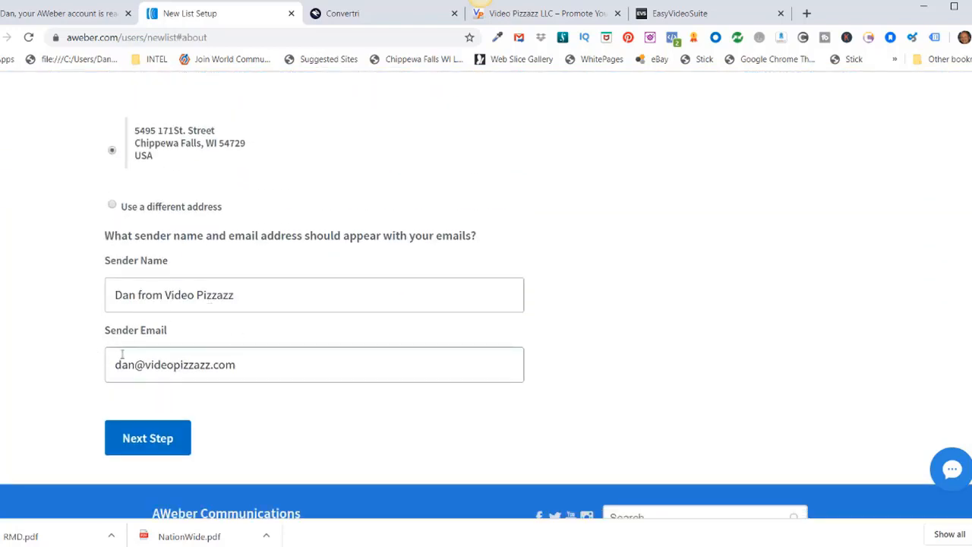
pyautogui.scroll(-1, 243, 363)
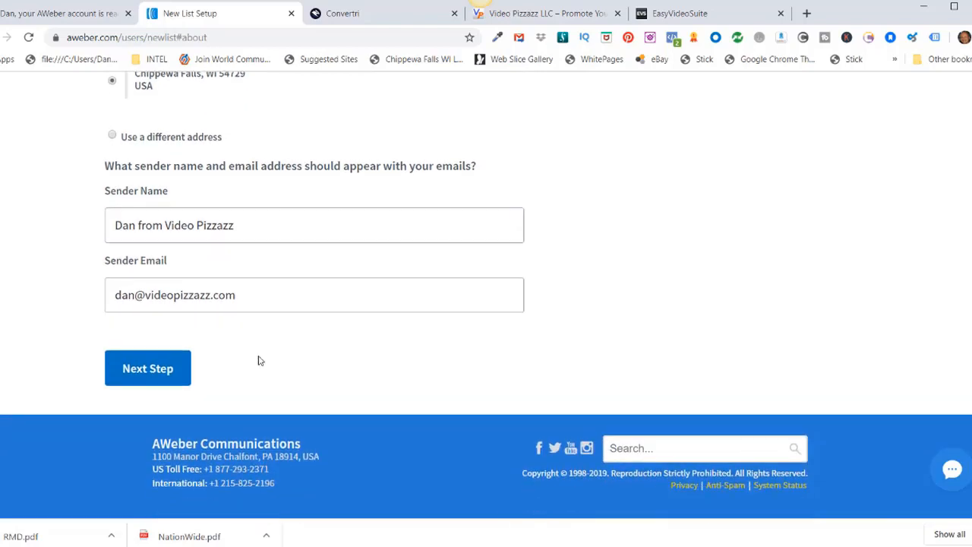
pyautogui.click(148, 367)
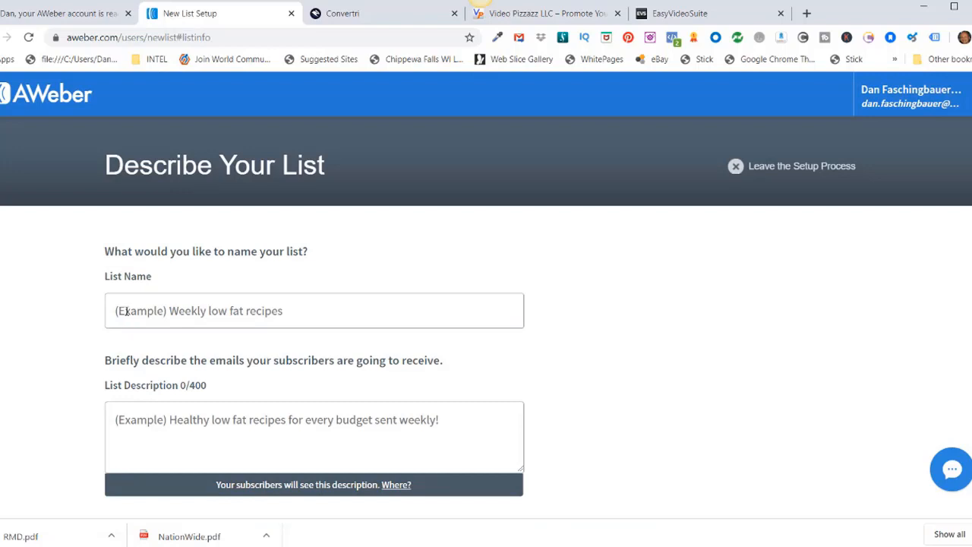
# Name the list "Eau Claire Businesses" and describe it as "Video Pizzazz is here to help you succeed with your marketing in 2020.".
pyautogui.click(126, 311)
pyautogui.write('Eau Claire Businesses')
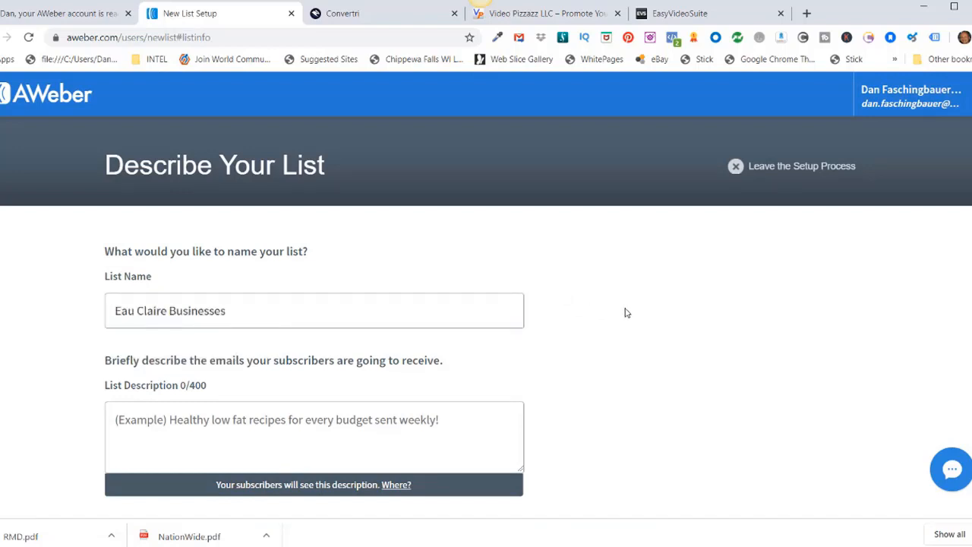
pyautogui.scroll(-2, 597, 341)
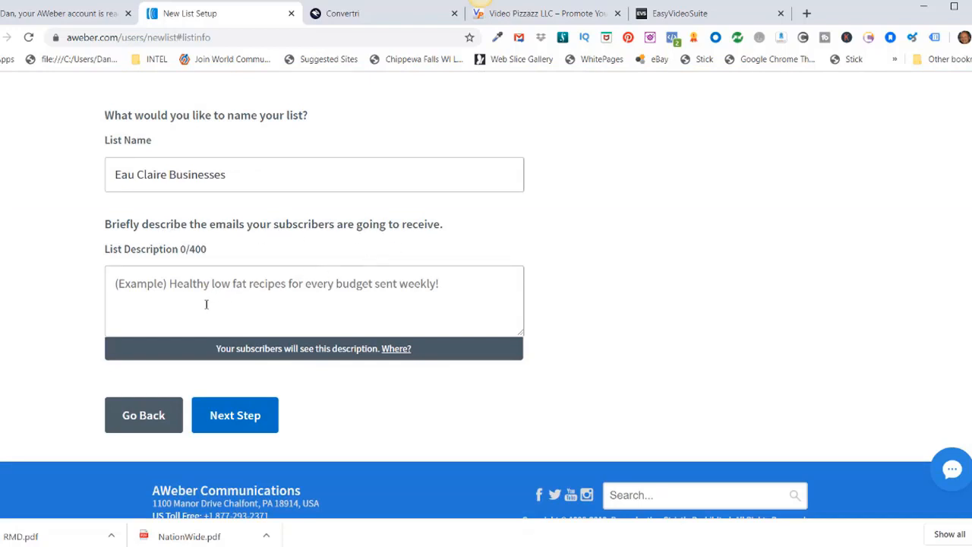
pyautogui.write('Video Pizzazz is here to help you succeed with your marketing in 2020.')
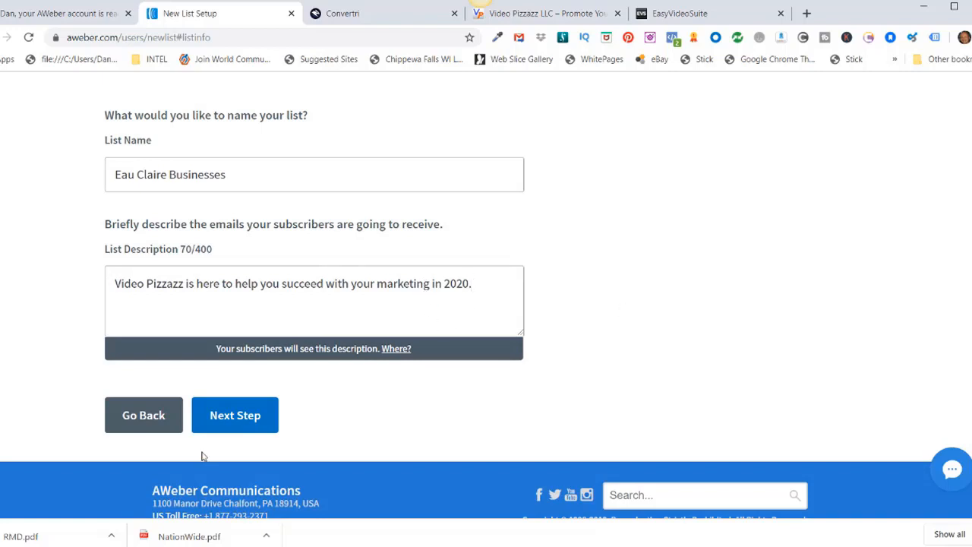
pyautogui.click(229, 417)
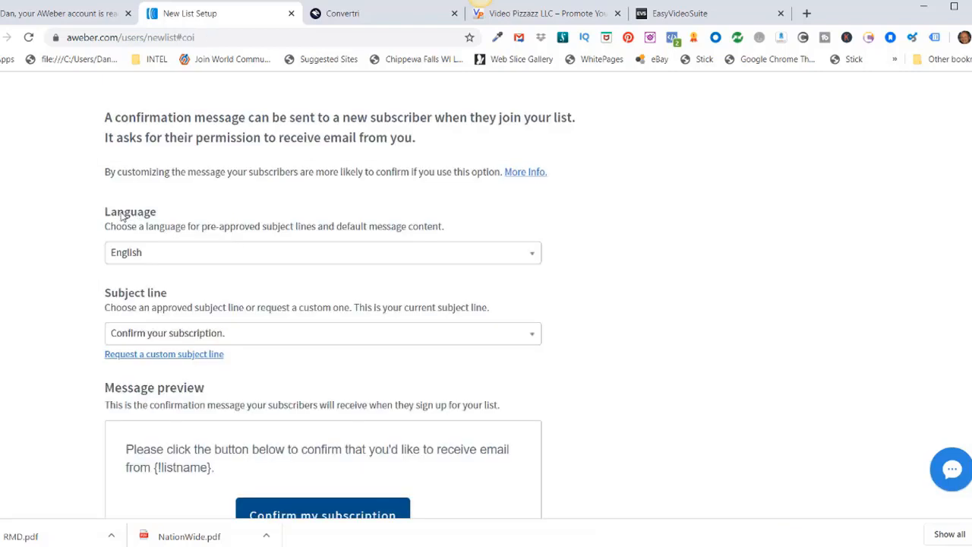
# Review the default English confirmation message, approve it and create the list.
pyautogui.scroll(-2, 423, 319)
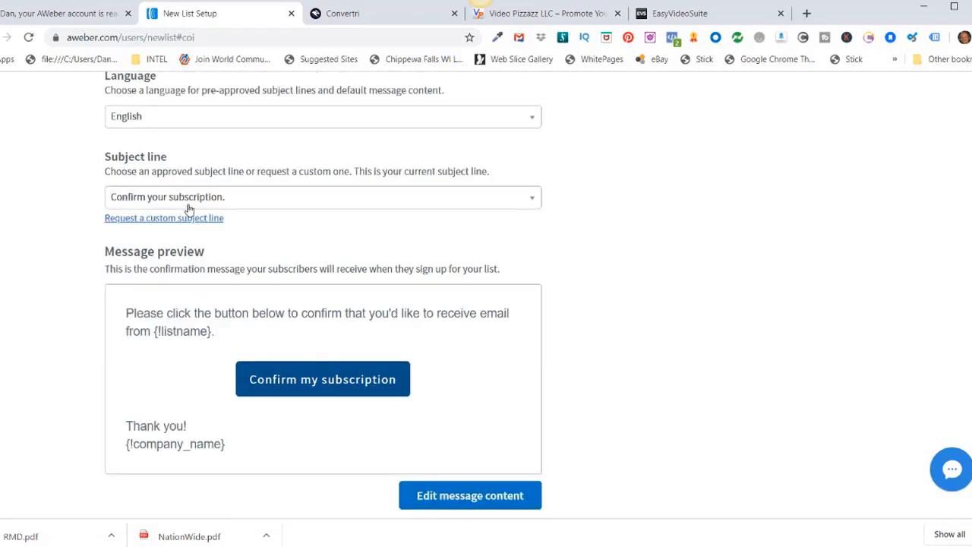
pyautogui.scroll(-1, 348, 268)
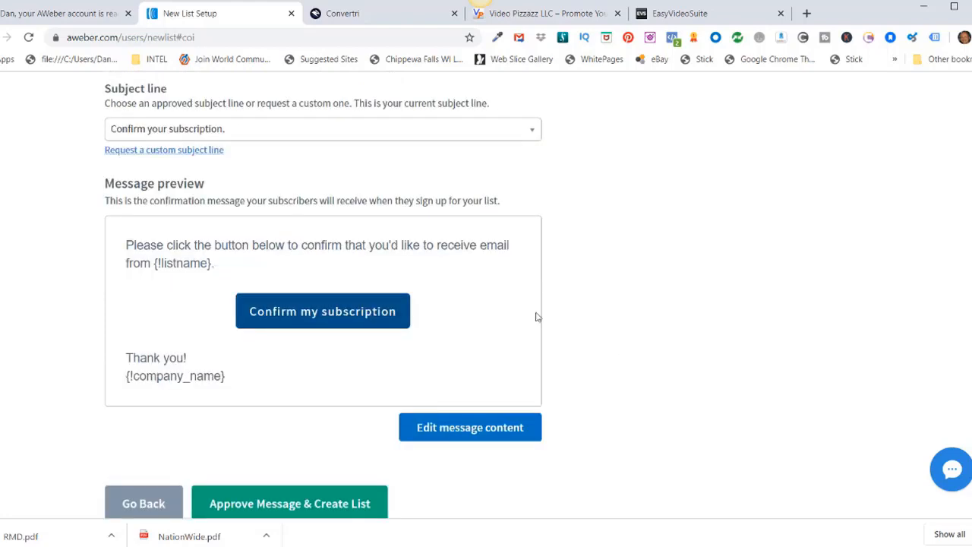
pyautogui.scroll(-1, 600, 456)
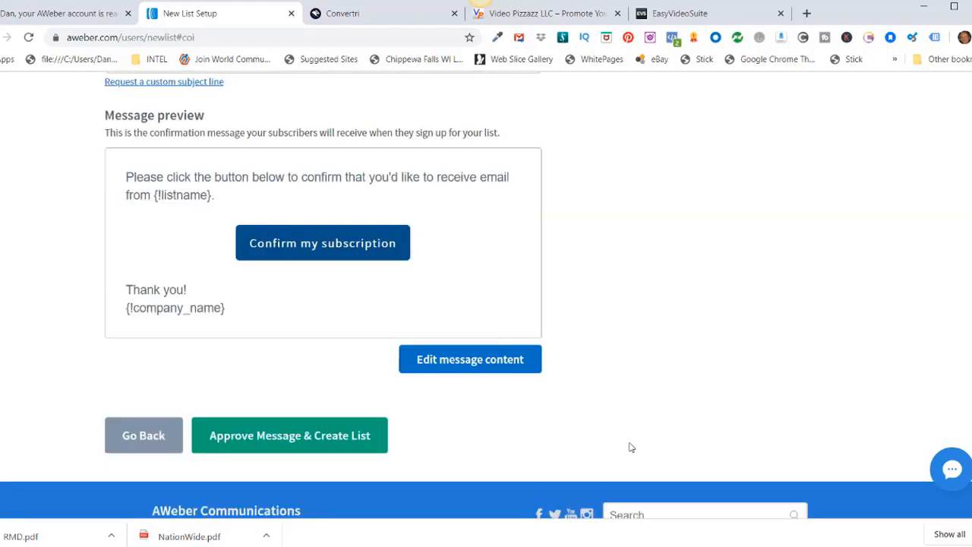
pyautogui.click(289, 439)
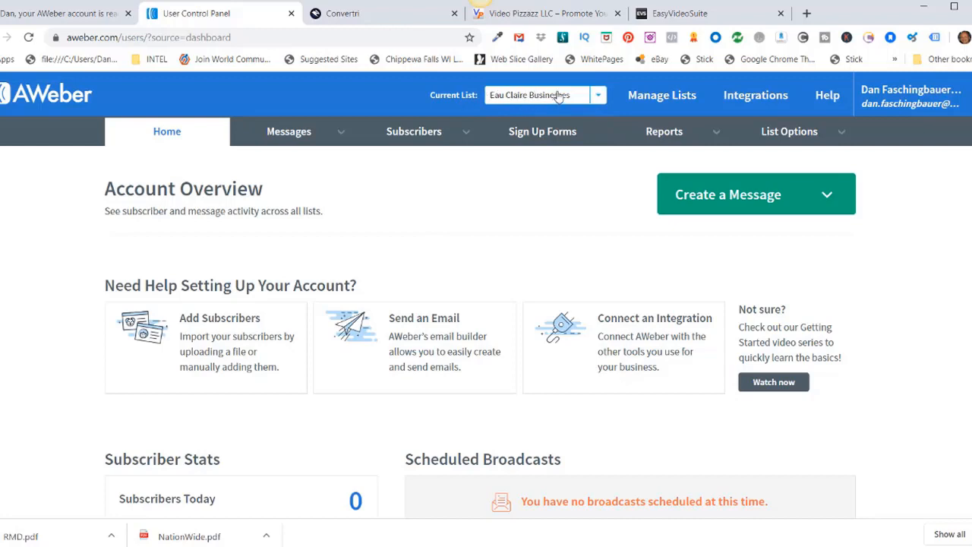
# Start a new sign up form for the Eau Claire Businesses list.
pyautogui.click(539, 134)
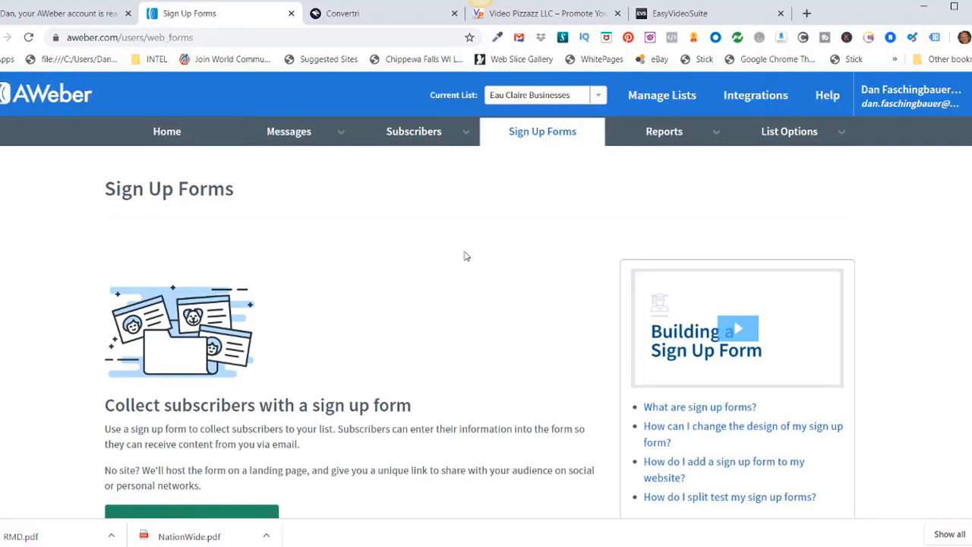
pyautogui.scroll(-2, 464, 253)
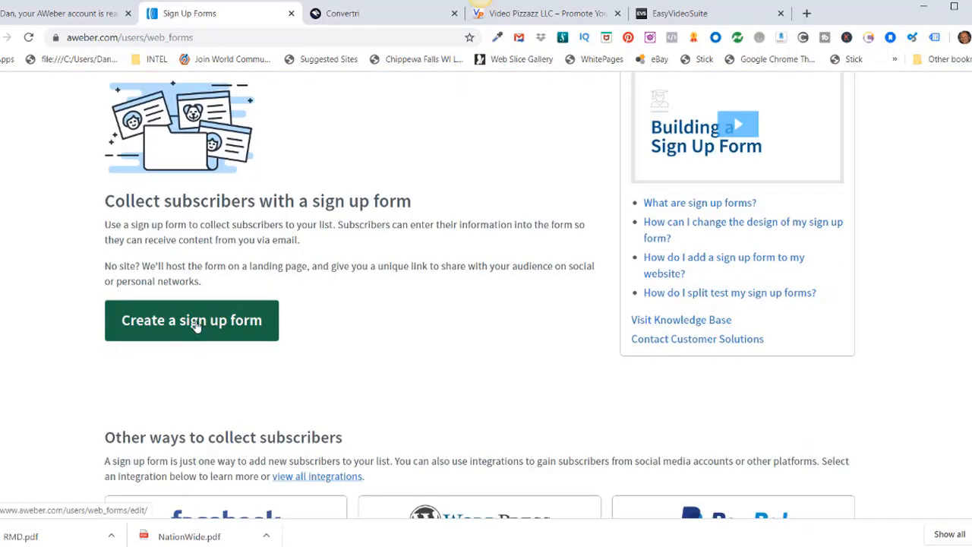
pyautogui.click(197, 325)
pyautogui.scroll(-4, 935, 360)
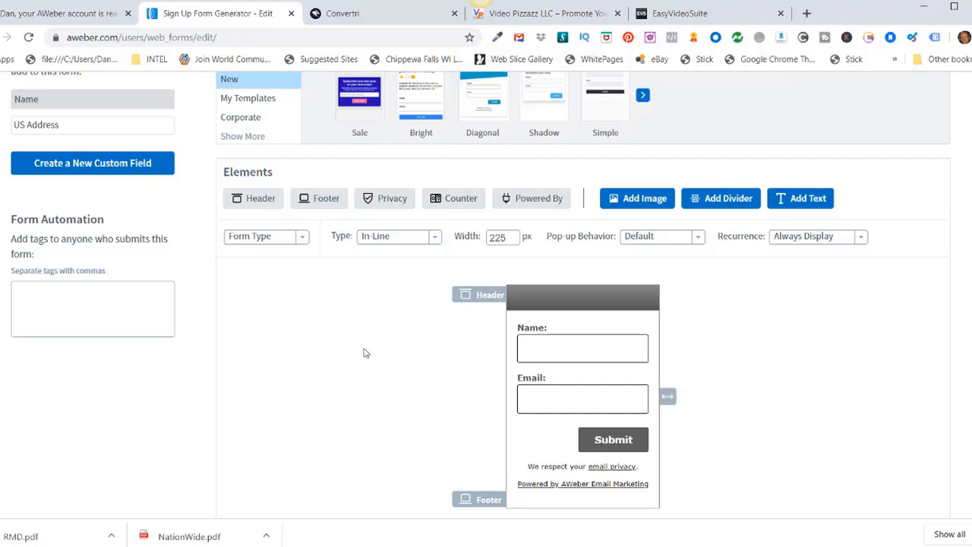
# Check the landing page's form fields in Convertri and add a Business text input field labelled "Your Business Name" to the AWeber sign up form.
pyautogui.click(354, 13)
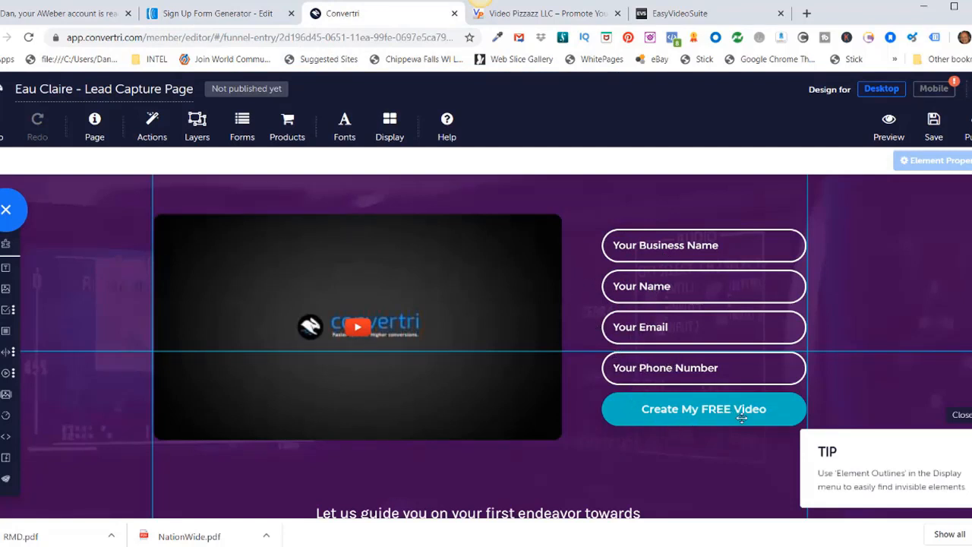
pyautogui.click(221, 15)
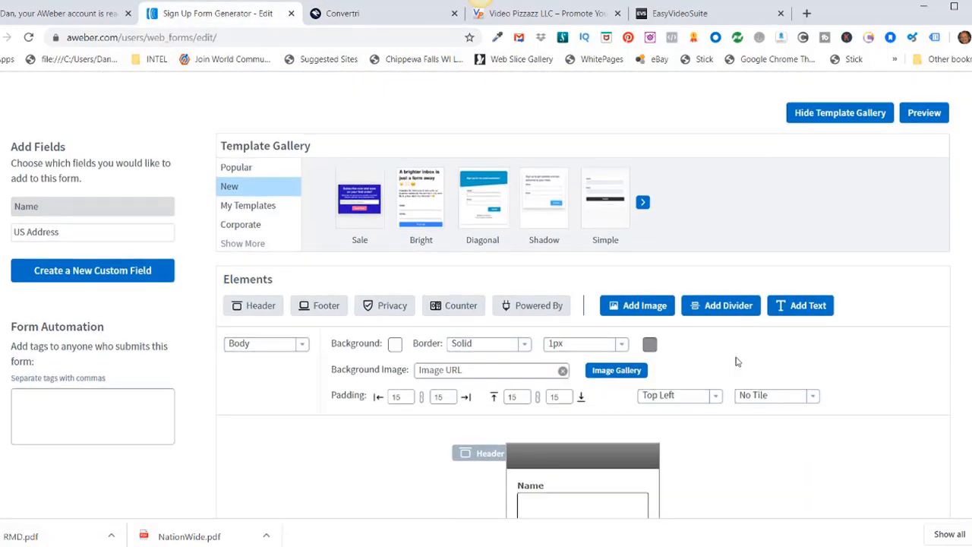
pyautogui.scroll(-1, 735, 362)
pyautogui.scroll(1, 735, 362)
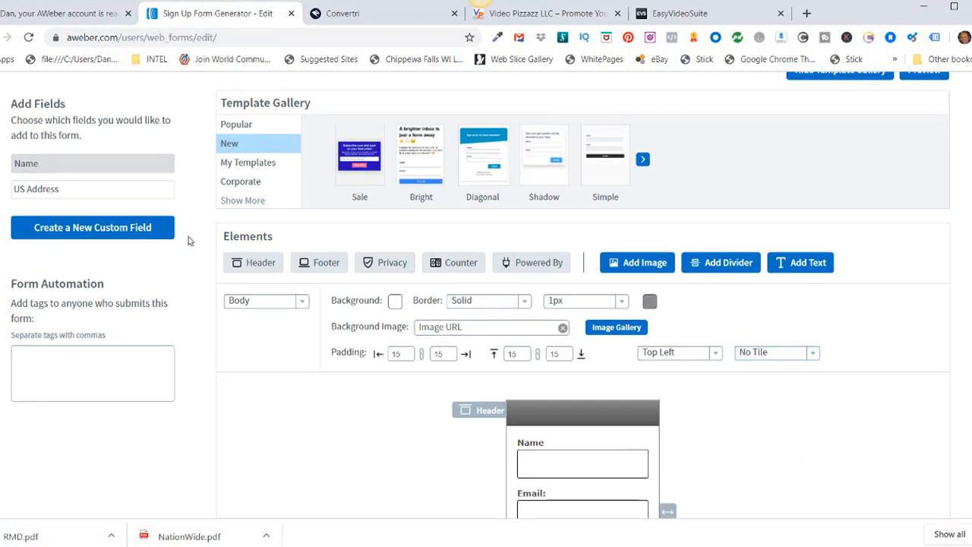
pyautogui.click(115, 228)
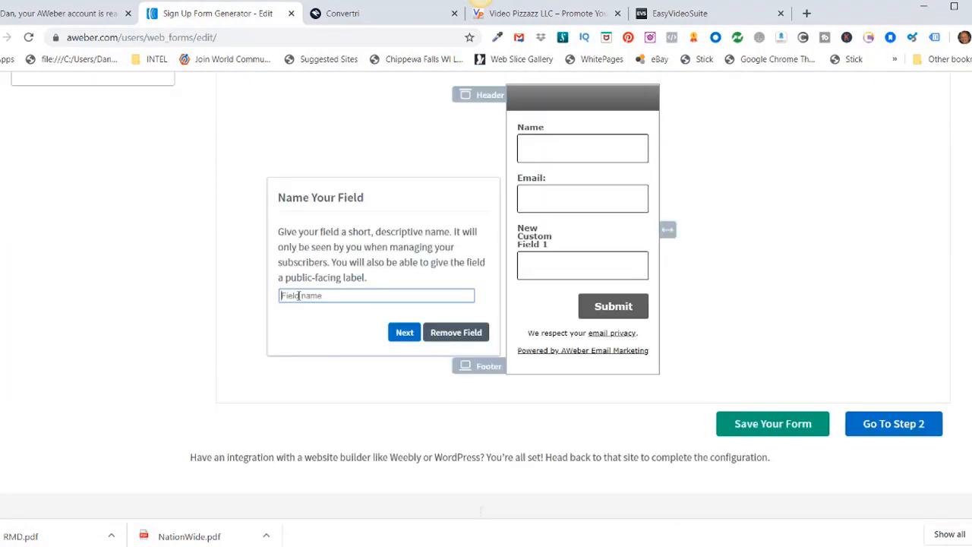
pyautogui.write('Business')
pyautogui.click(404, 334)
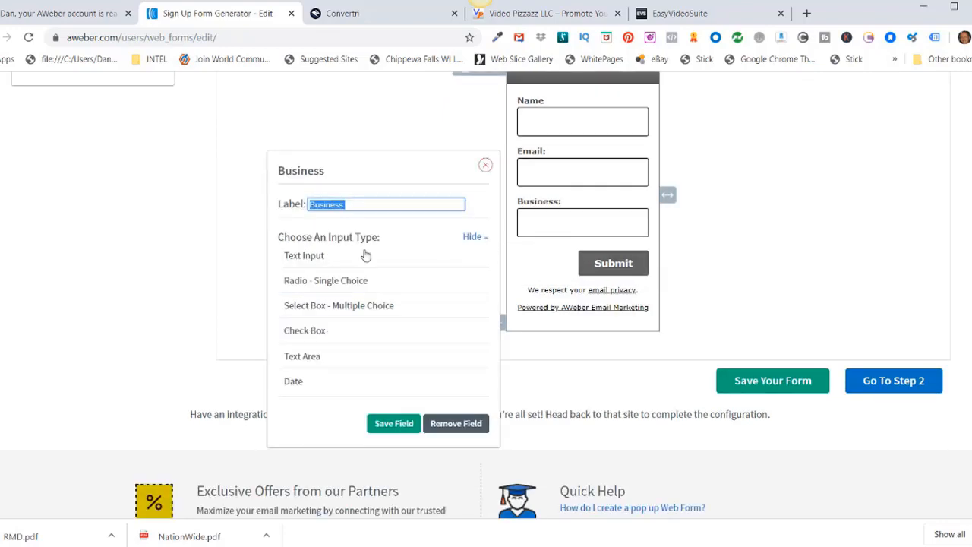
pyautogui.click(310, 259)
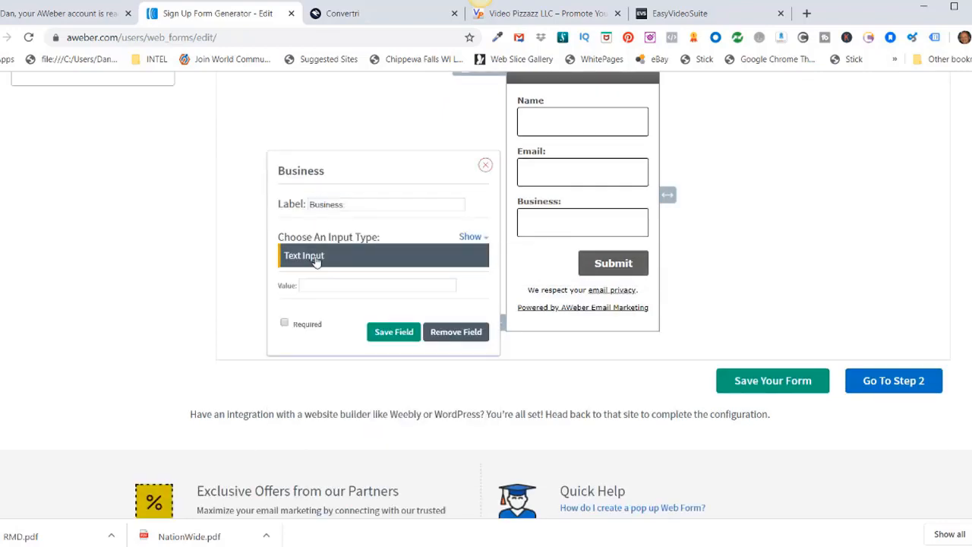
pyautogui.click(400, 356)
pyautogui.moveTo(516, 325)
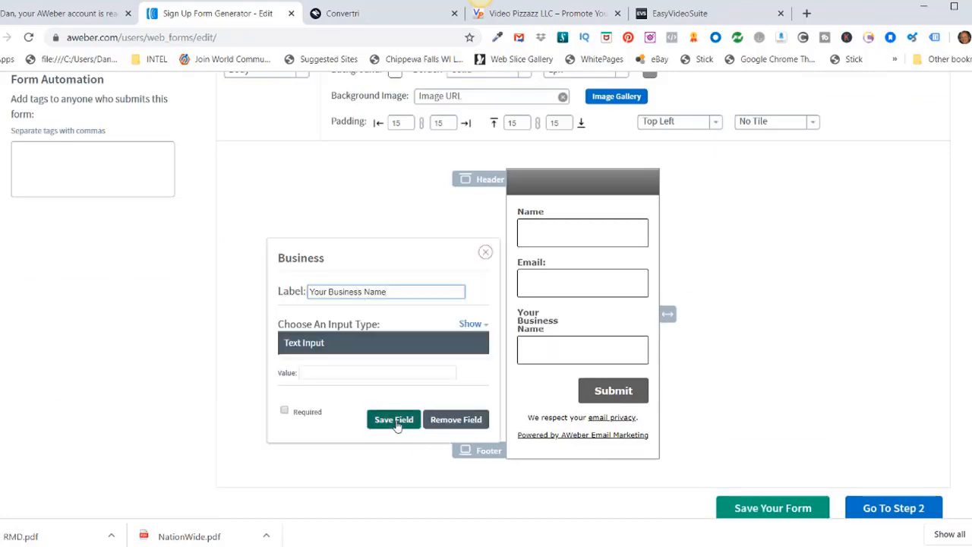
pyautogui.click(394, 420)
# Add a custom text input field named "Your Phone Number" to the sign up form and save the field.
pyautogui.scroll(-5, 266, 256)
pyautogui.scroll(2, 272, 255)
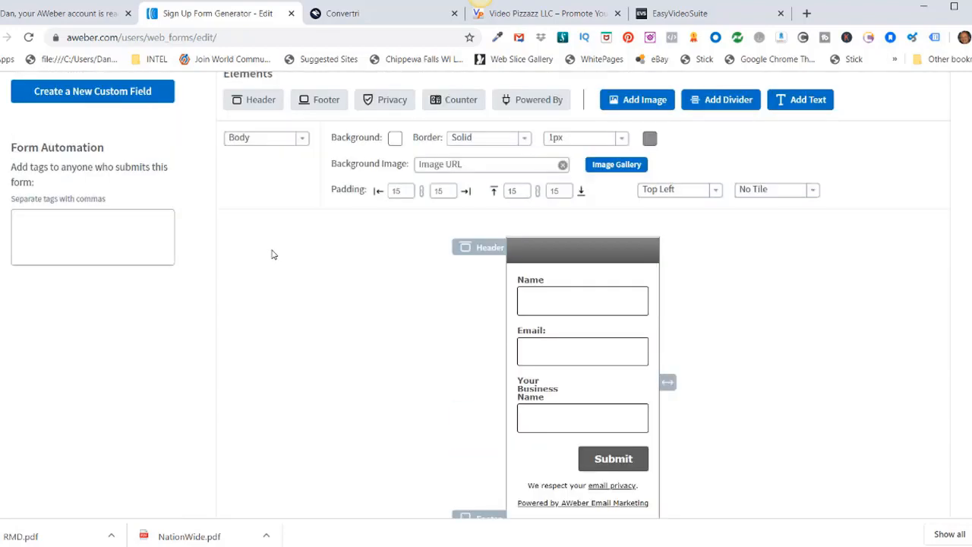
pyautogui.scroll(1, 251, 253)
pyautogui.scroll(1, 45, 182)
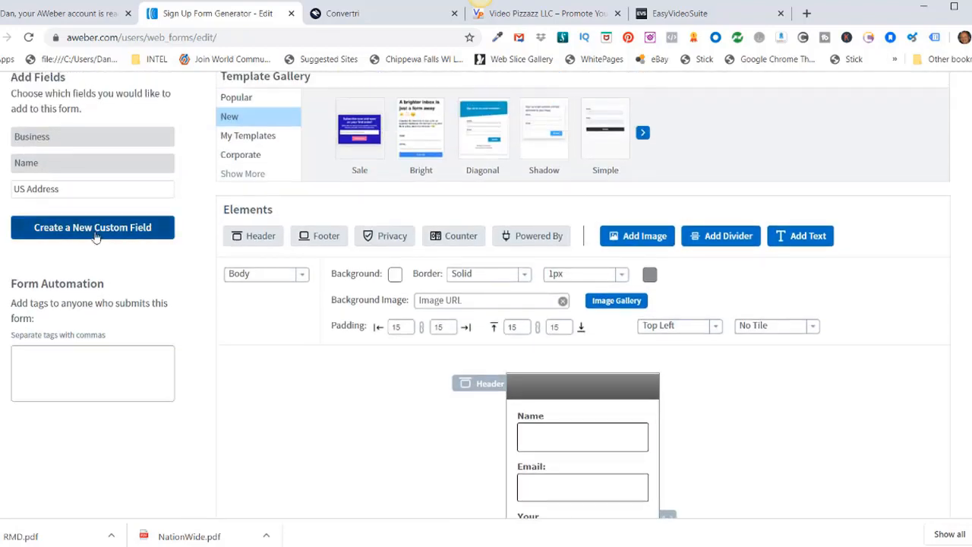
pyautogui.click(92, 227)
pyautogui.write('Your Phone Number')
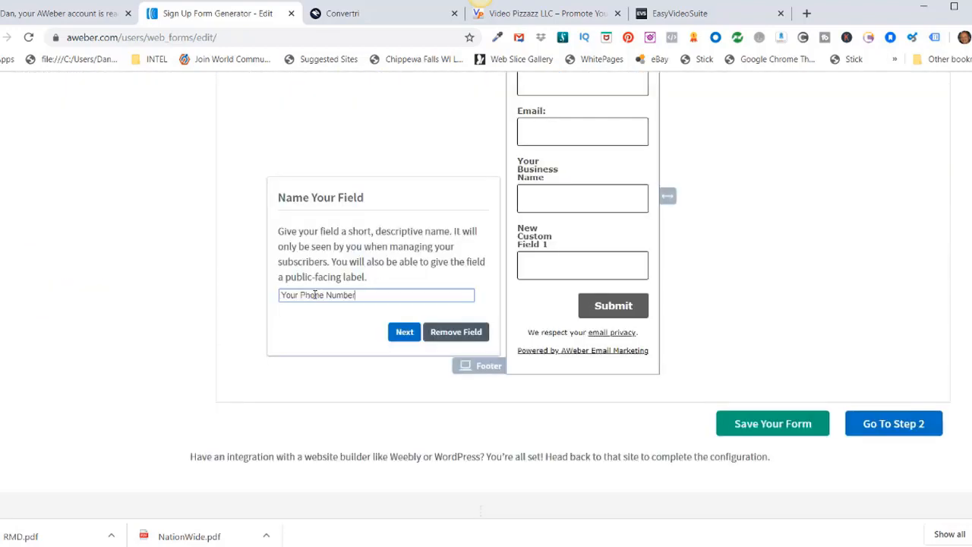
pyautogui.click(406, 334)
pyautogui.click(309, 284)
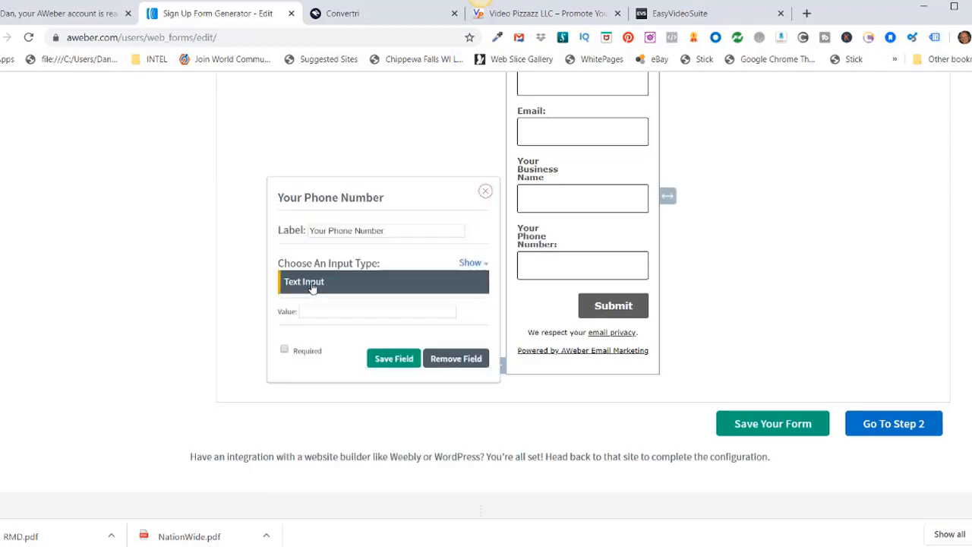
pyautogui.click(394, 359)
pyautogui.scroll(-3, 798, 459)
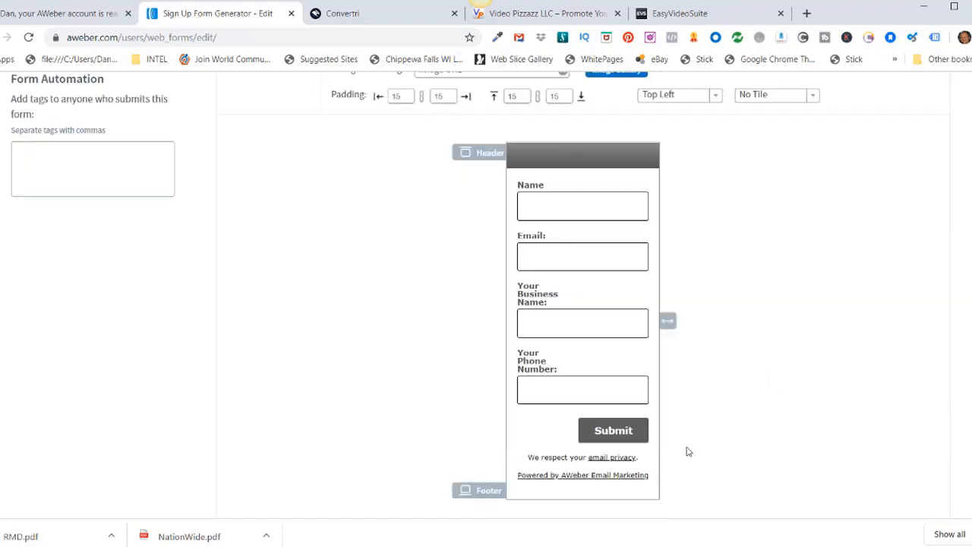
# Change the submit button's text to "Create My FREE Video", save the field and widen the form so the text fits on one line.
pyautogui.moveTo(650, 442)
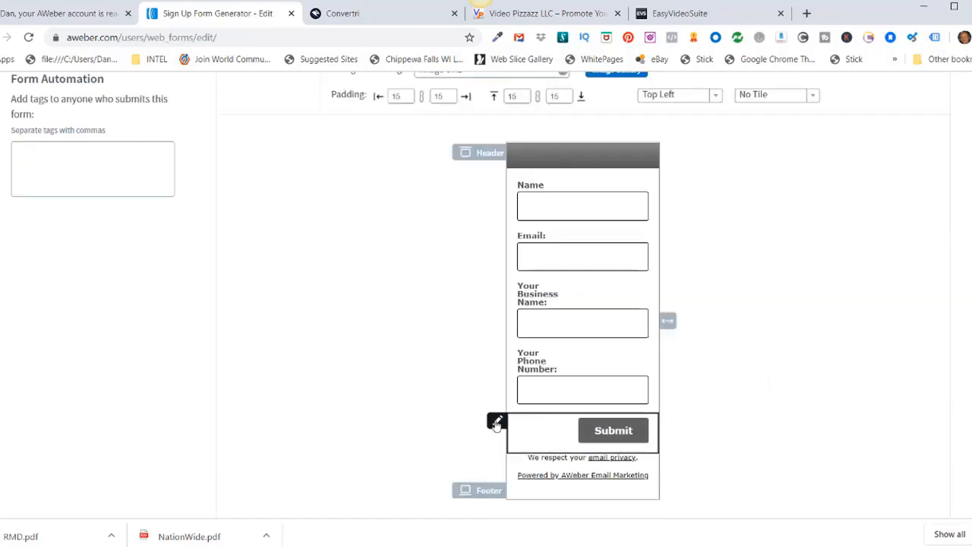
pyautogui.click(496, 424)
pyautogui.click(332, 398)
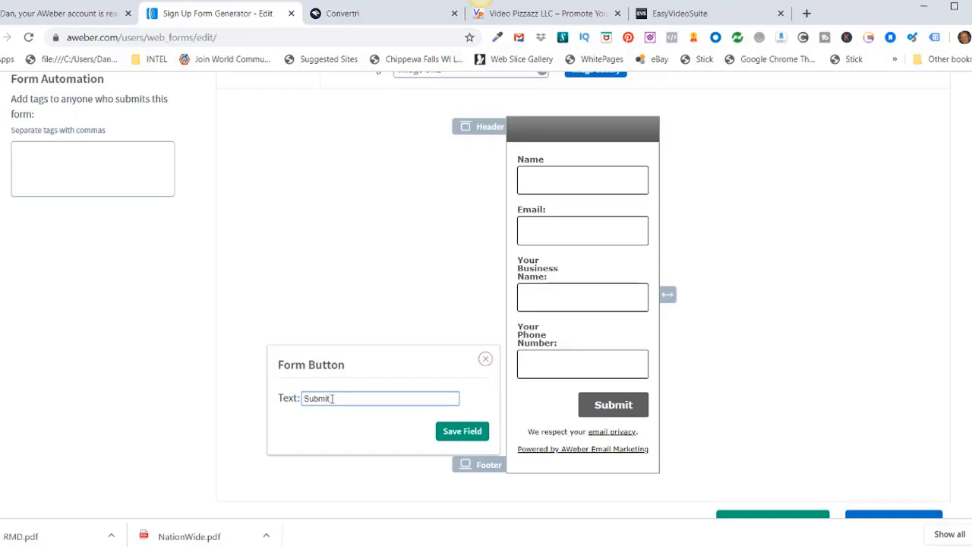
pyautogui.write('Create My FREE Video')
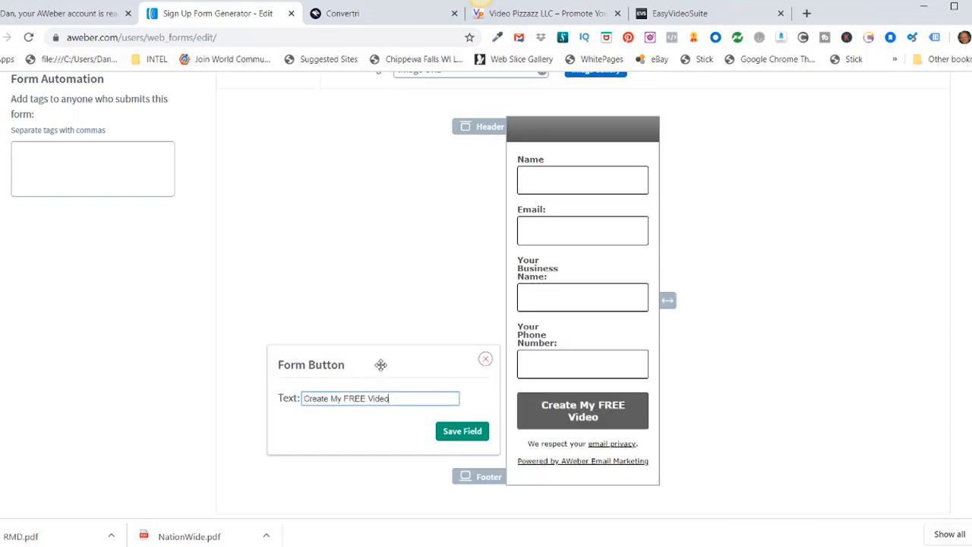
pyautogui.click(459, 431)
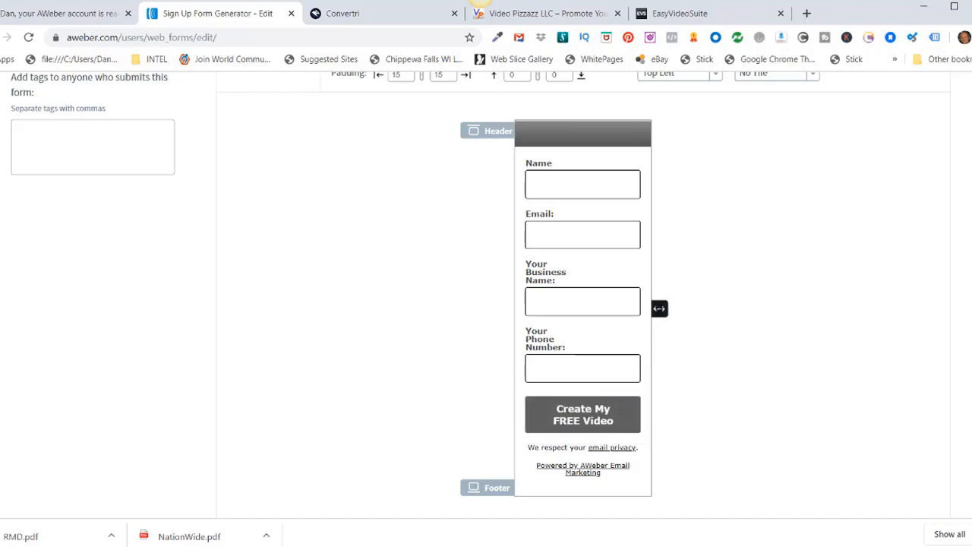
pyautogui.moveTo(659, 308); pyautogui.dragTo(700, 309)
pyautogui.scroll(-2, 754, 362)
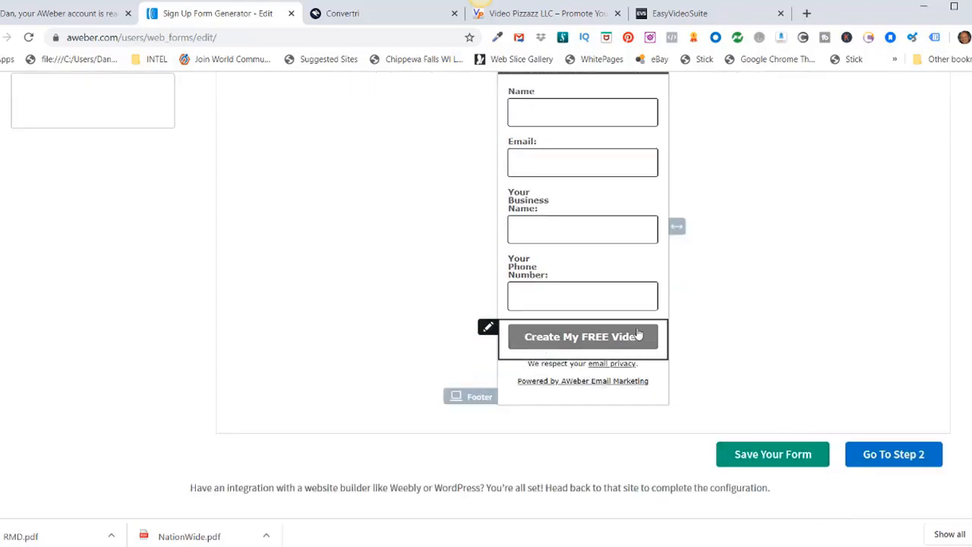
# Switch to the Convertri lead capture page and sample the colour of its Create My FREE Video button with the page color picker.
pyautogui.click(397, 11)
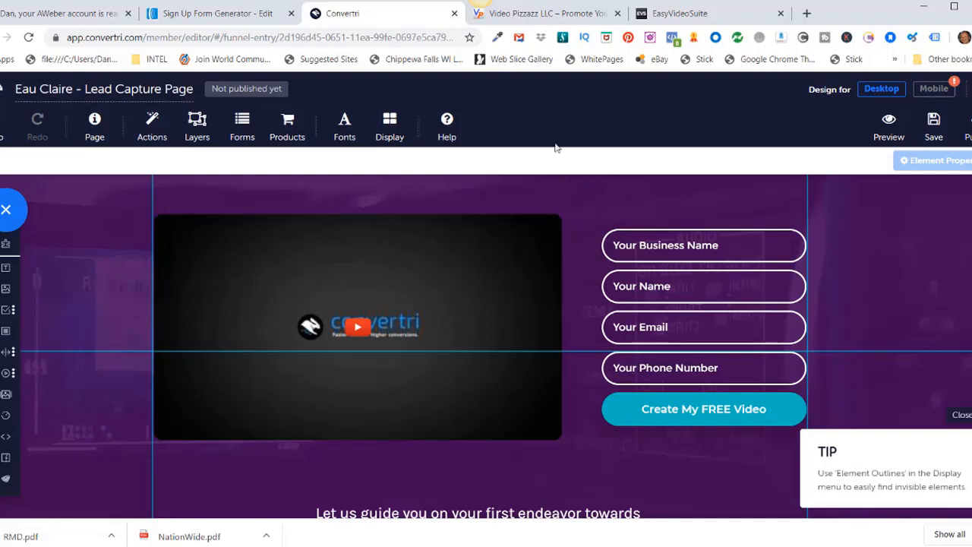
pyautogui.click(498, 37)
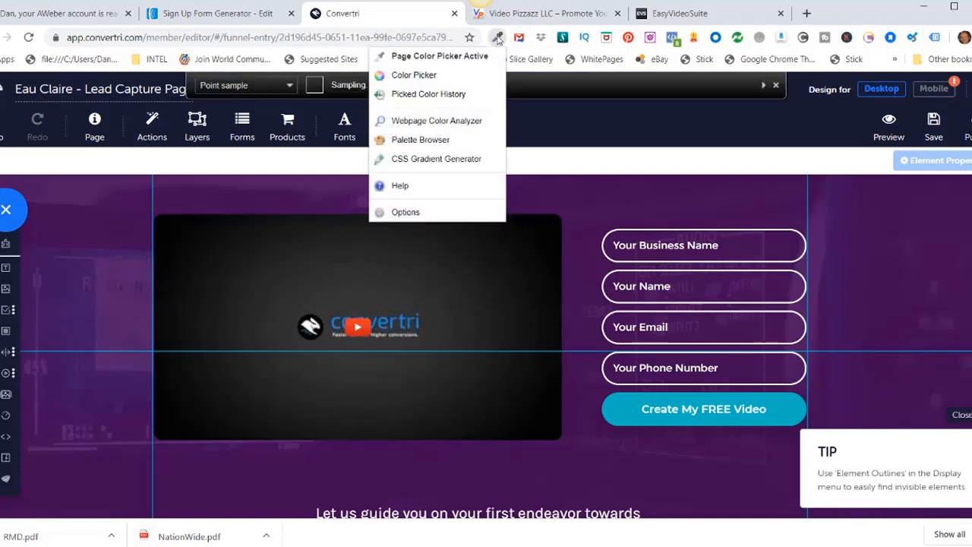
pyautogui.click(438, 58)
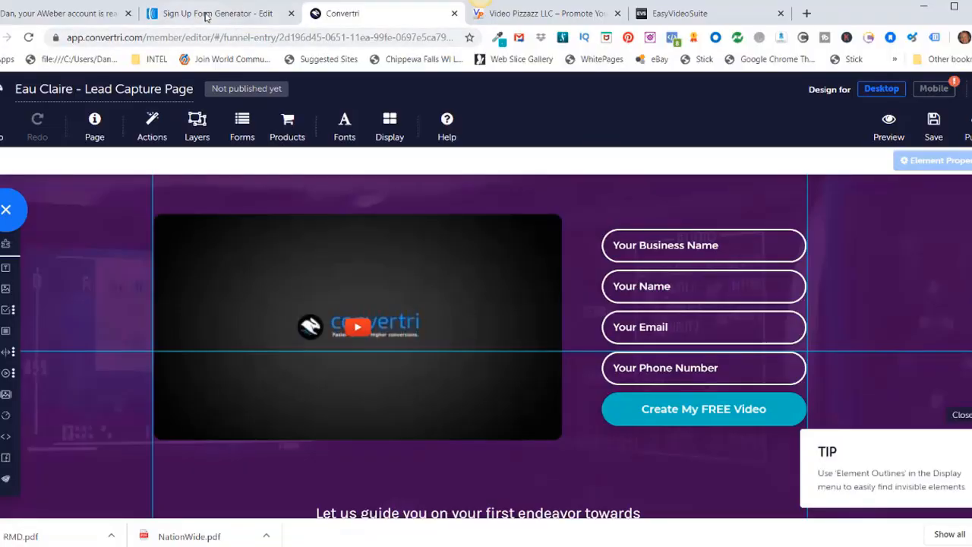
# Set the AWeber submit button's background color to the hex code sampled from the Convertri button.
pyautogui.click(208, 15)
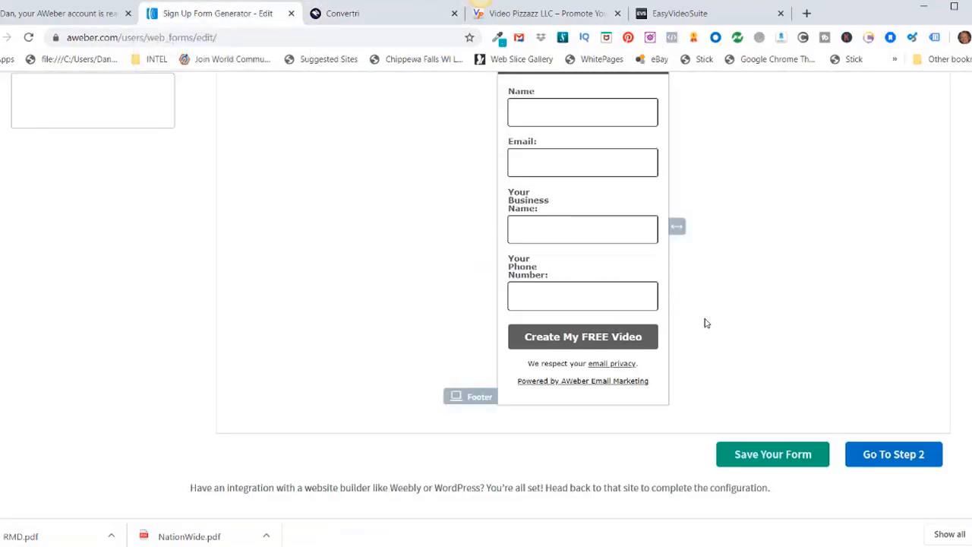
pyautogui.click(650, 346)
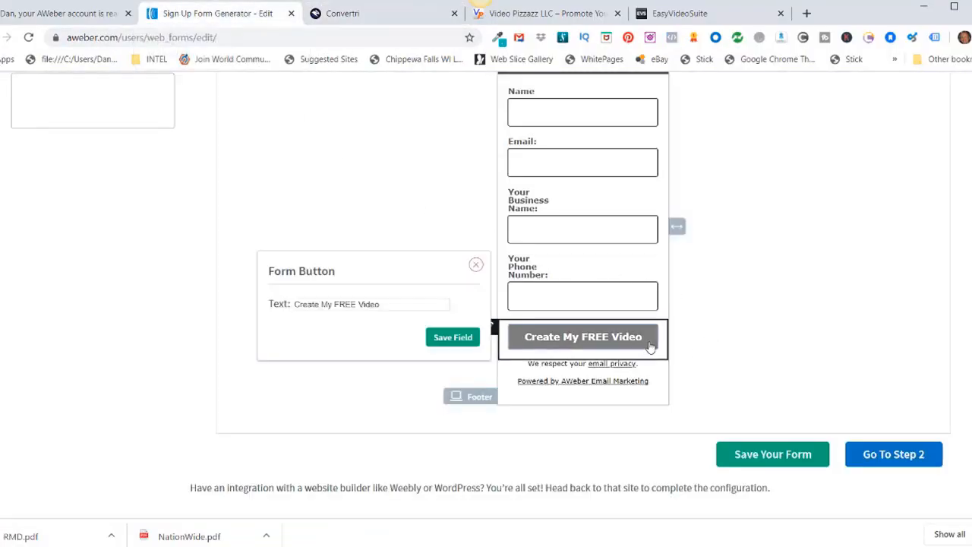
pyautogui.scroll(3, 742, 366)
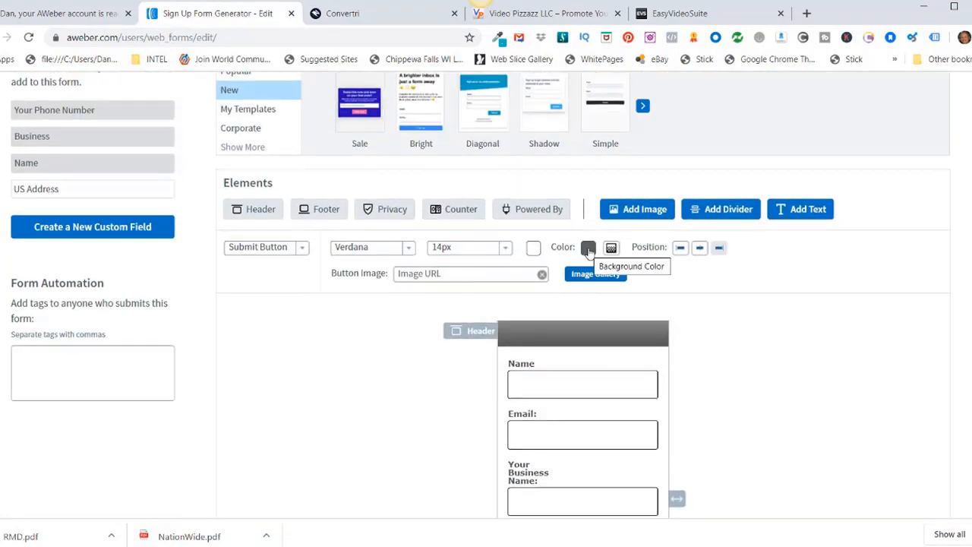
pyautogui.click(588, 249)
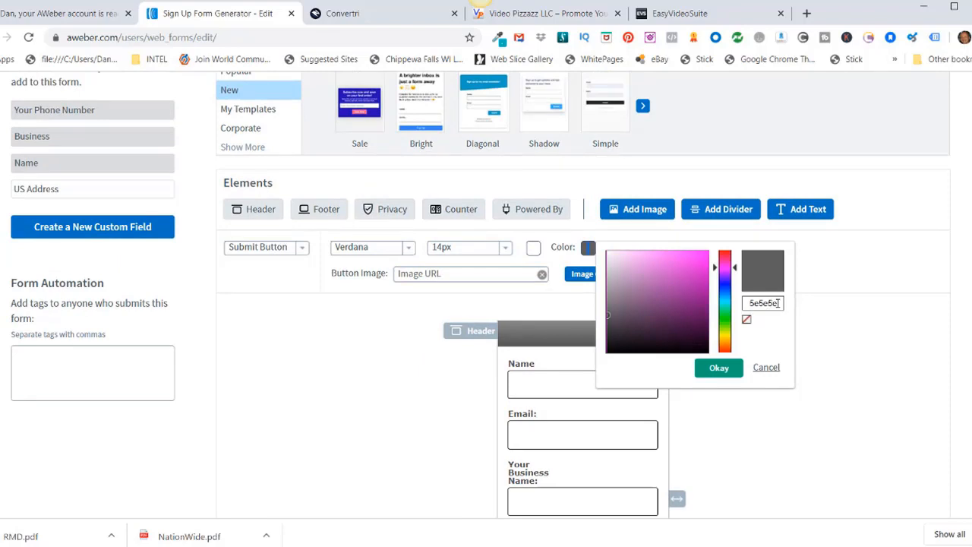
pyautogui.doubleClick(776, 303)
pyautogui.press('BackSpace')
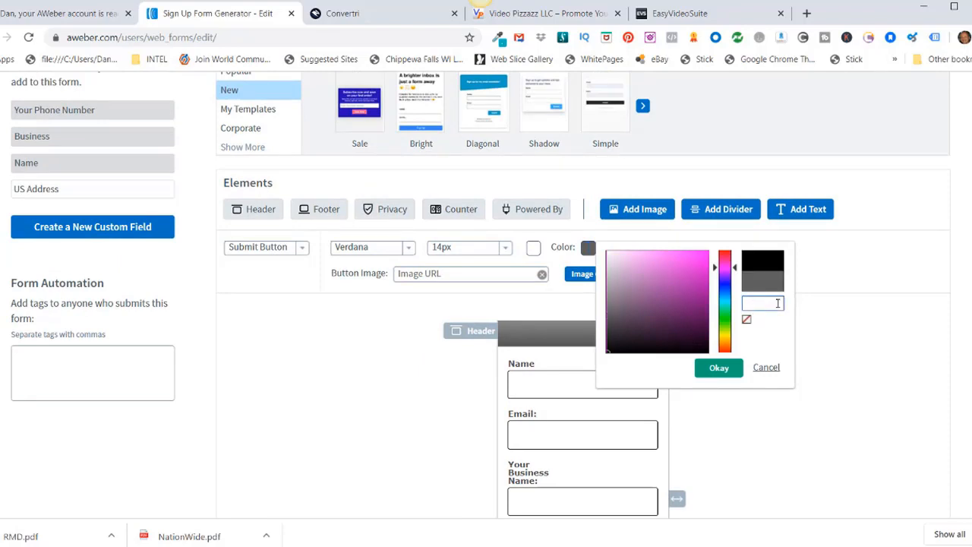
pyautogui.write('#0CC6B3')
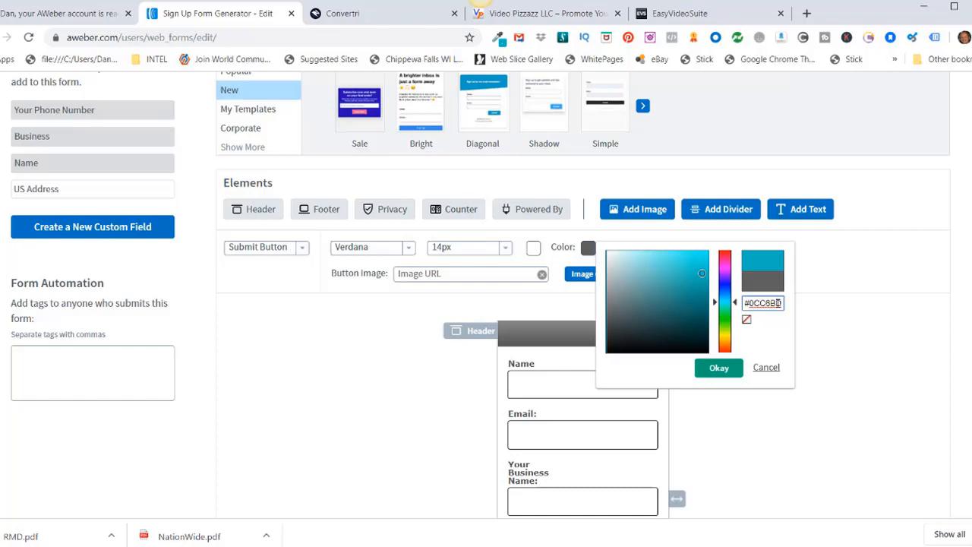
pyautogui.click(717, 368)
pyautogui.scroll(-4, 777, 384)
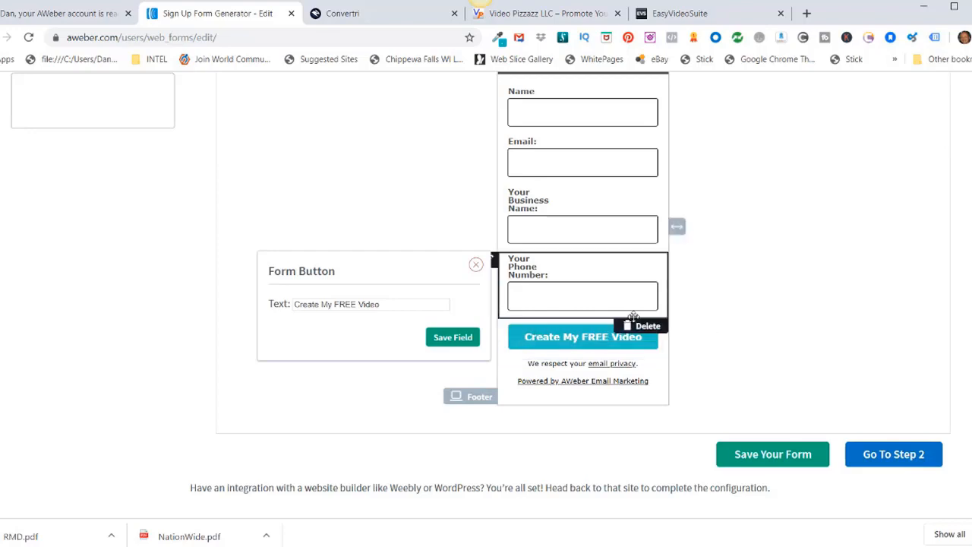
# Check the settings of the form's Name, Email and Business fields, leaving their labels and values unedited.
pyautogui.click(369, 13)
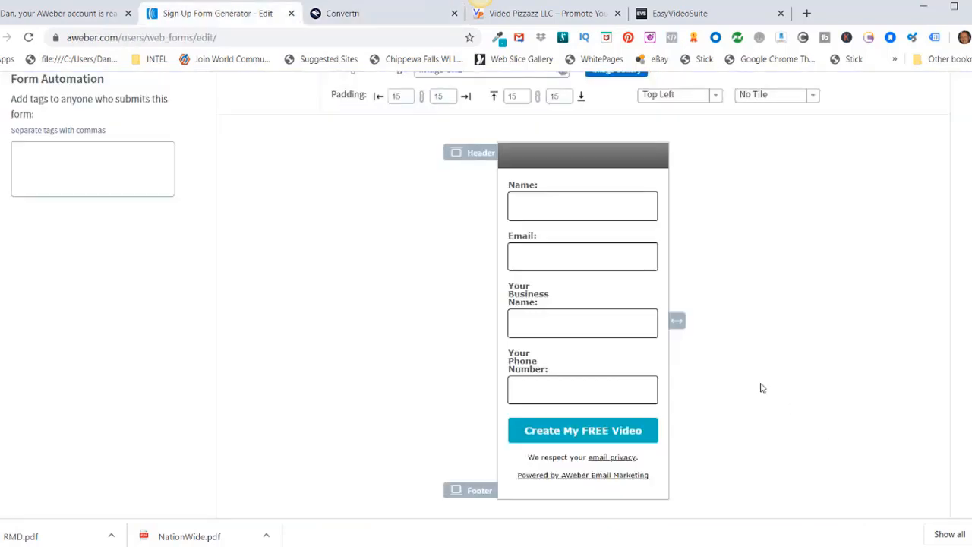
pyautogui.moveTo(515, 197)
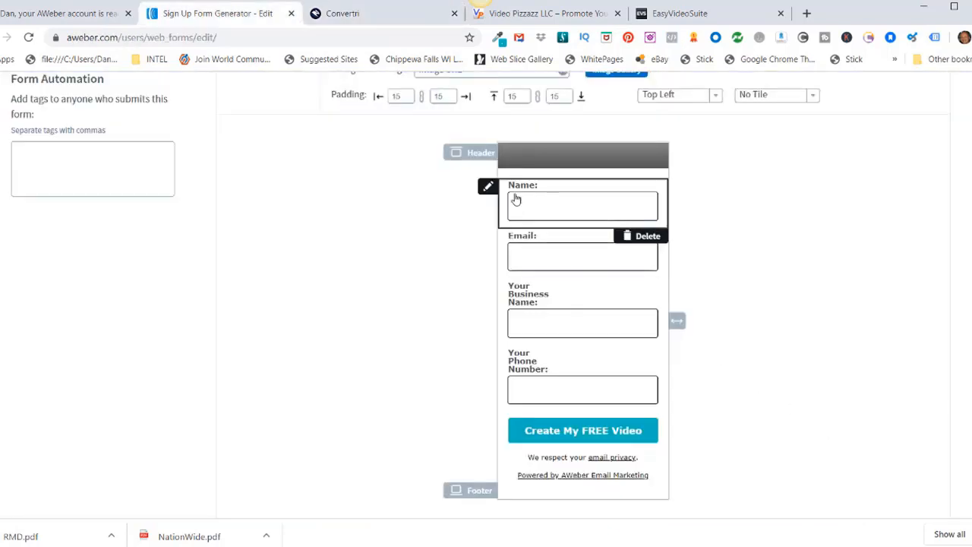
pyautogui.click(488, 188)
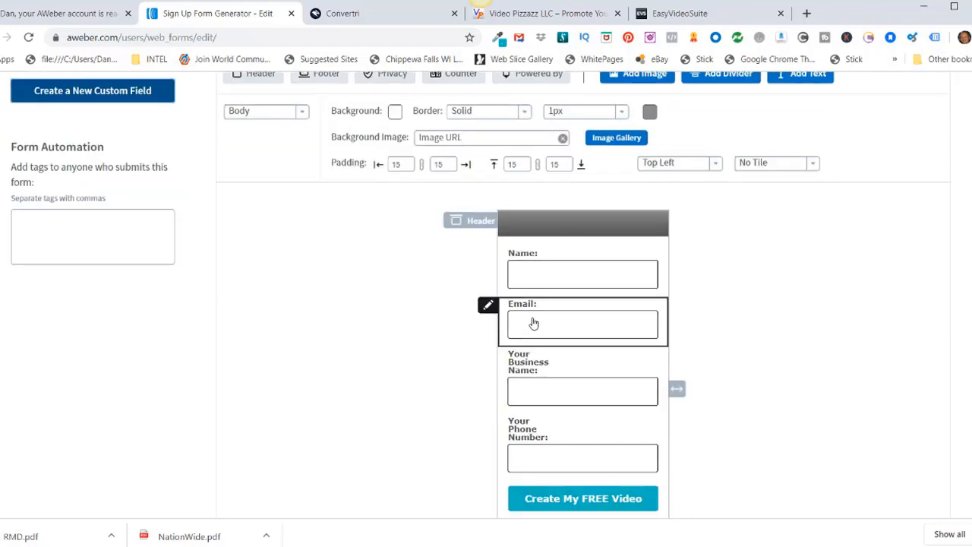
pyautogui.scroll(-1, 534, 324)
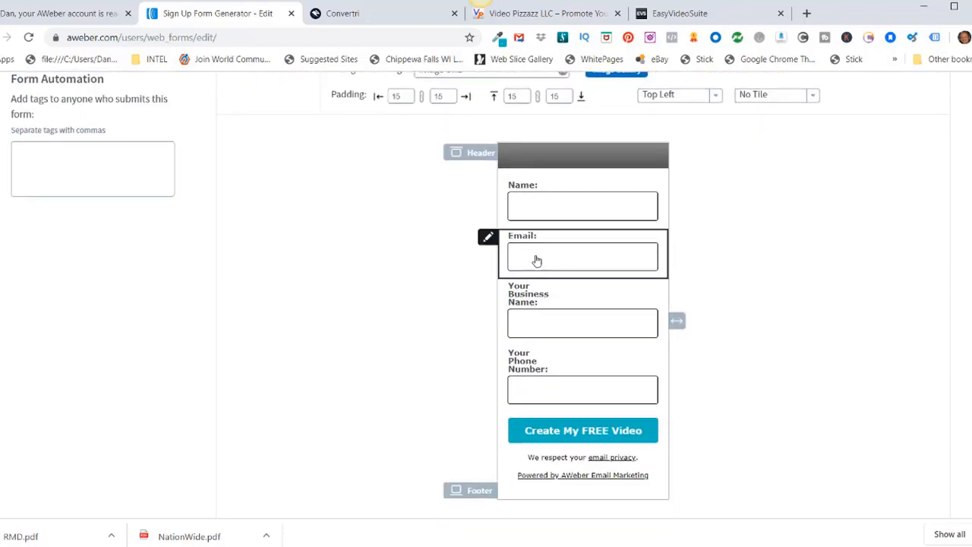
pyautogui.click(483, 244)
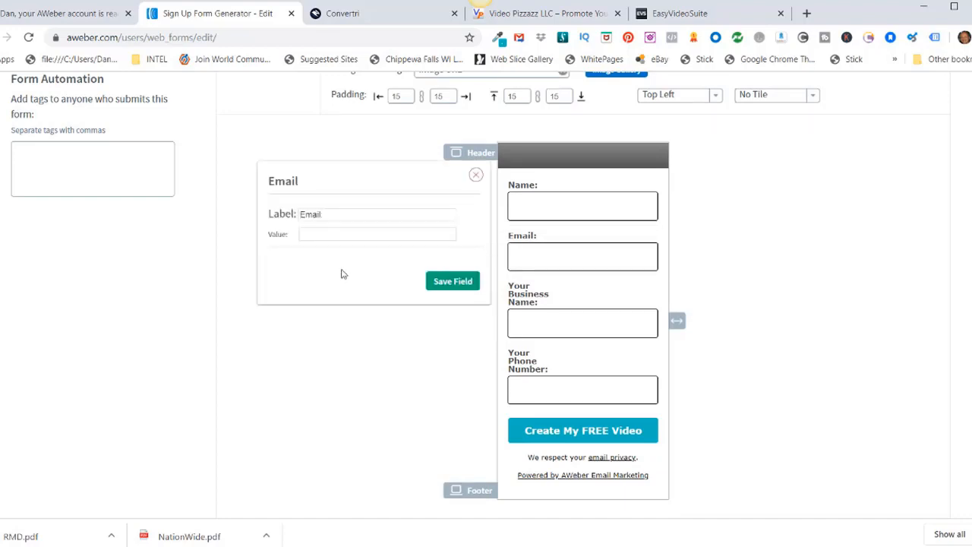
pyautogui.click(444, 283)
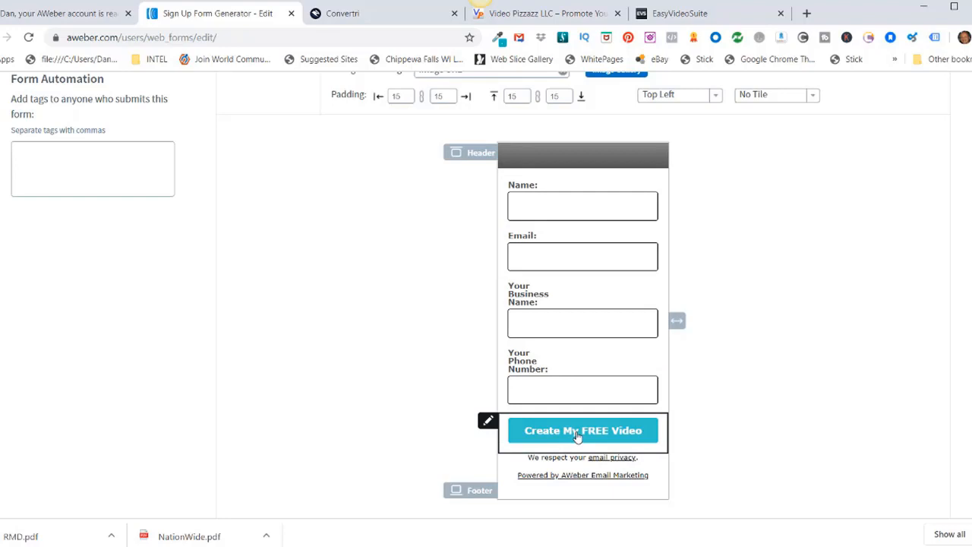
pyautogui.click(488, 292)
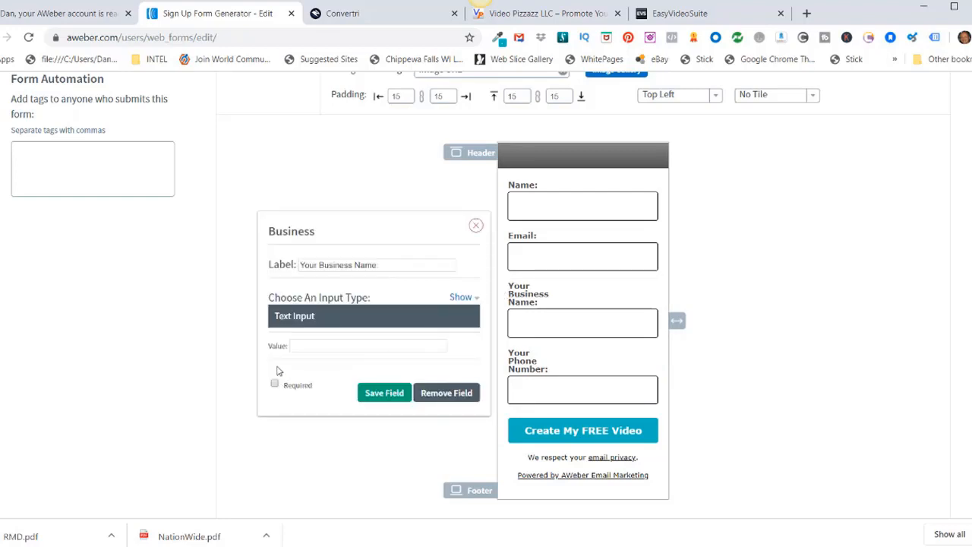
pyautogui.click(475, 226)
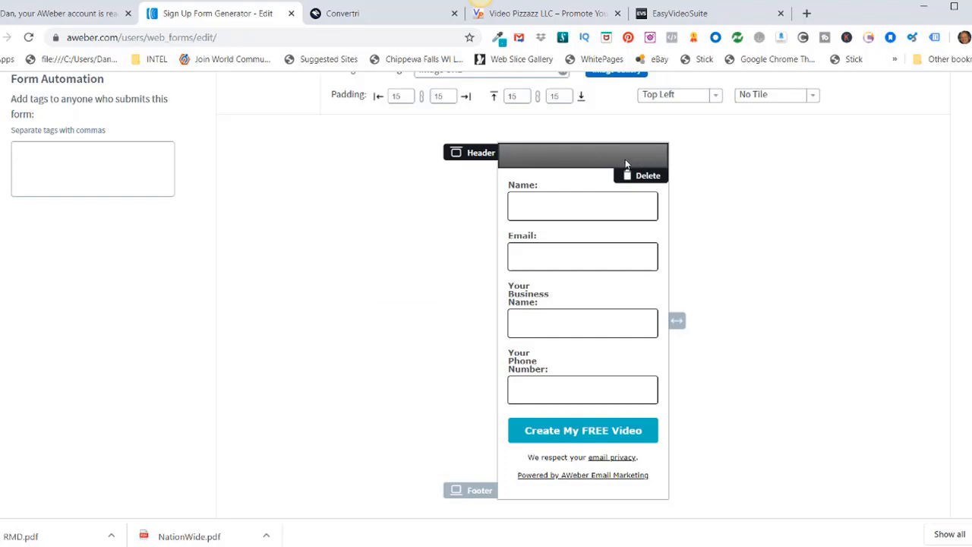
# Compare the AWeber form with the Convertri page and delete the form's header and footer.
pyautogui.click(384, 9)
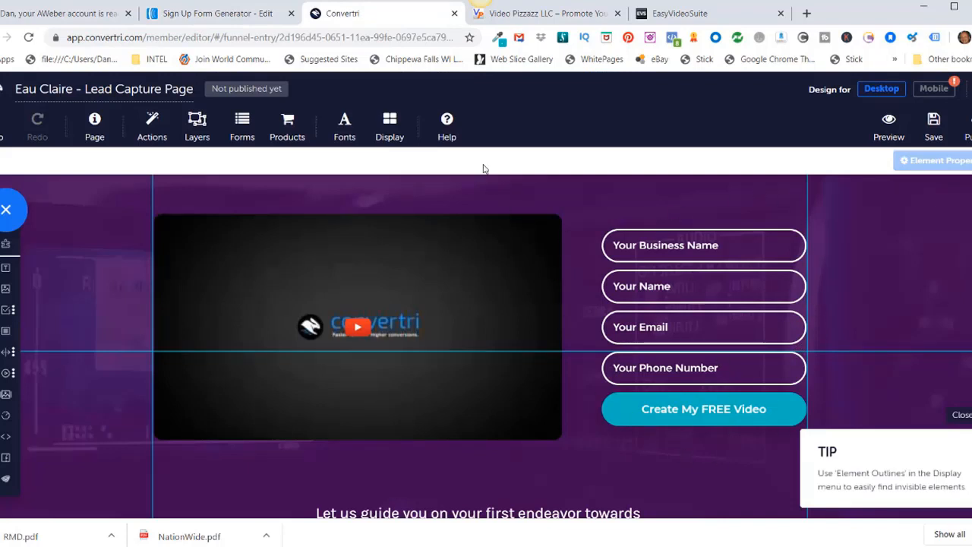
pyautogui.click(208, 13)
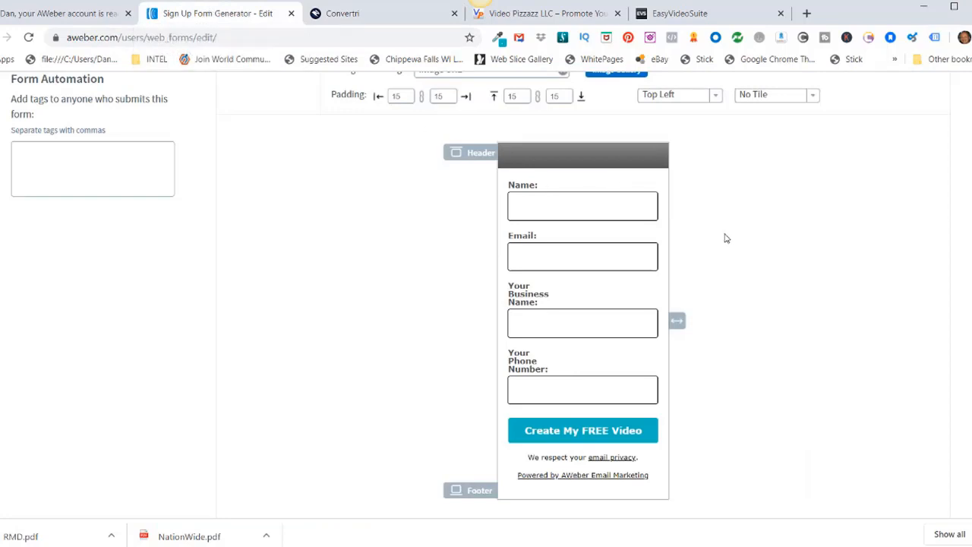
pyautogui.click(646, 176)
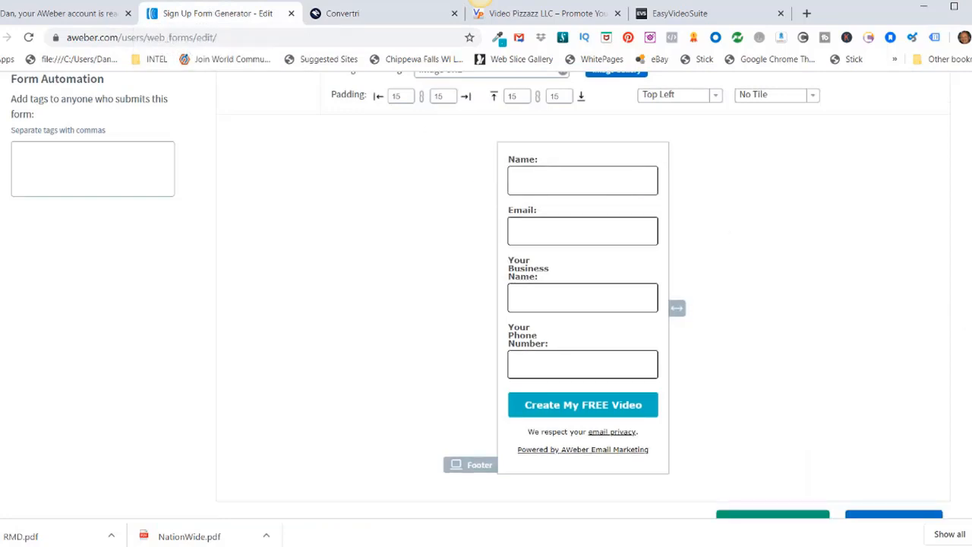
pyautogui.scroll(-5, 703, 404)
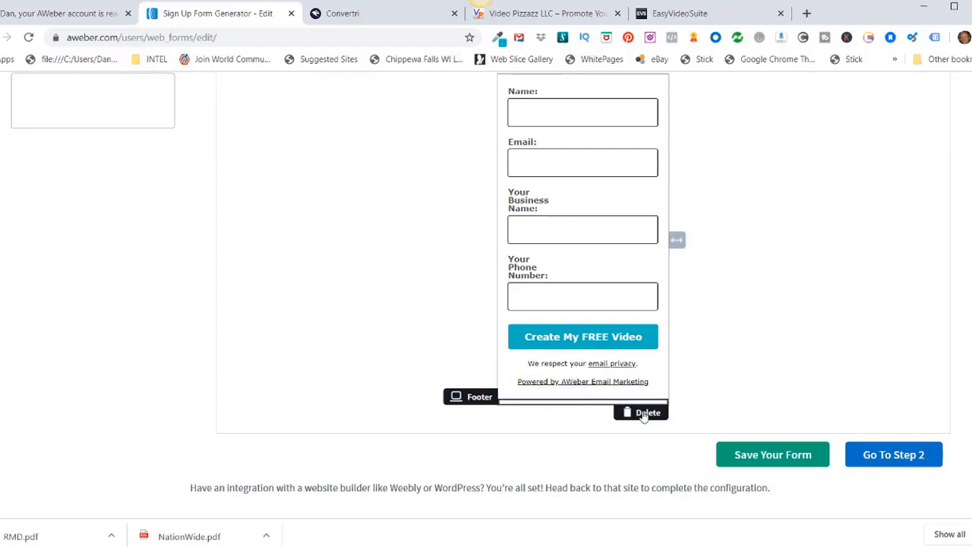
pyautogui.click(644, 415)
pyautogui.scroll(-4, 746, 430)
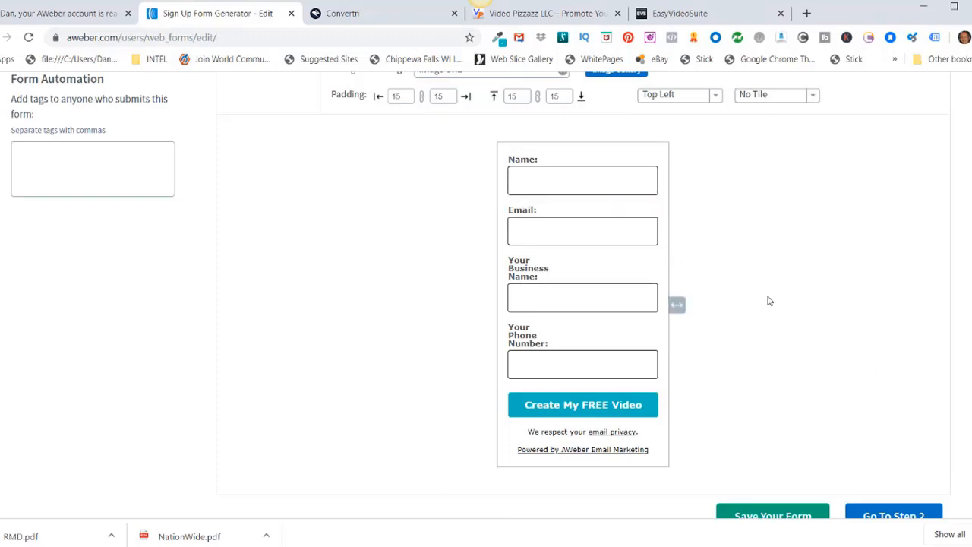
# Review the form design against the Convertri page, save the form and move on to its settings.
pyautogui.click(344, 15)
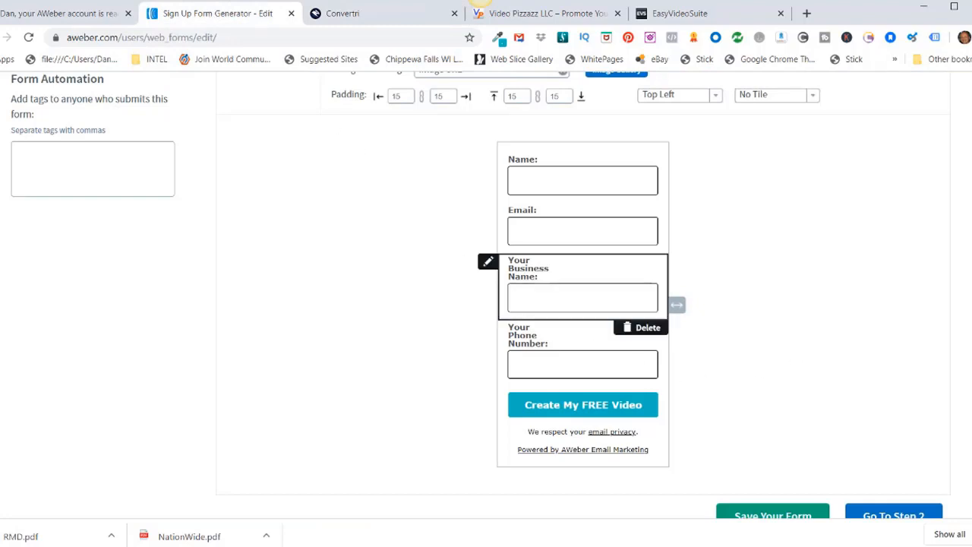
pyautogui.scroll(5, 324, 245)
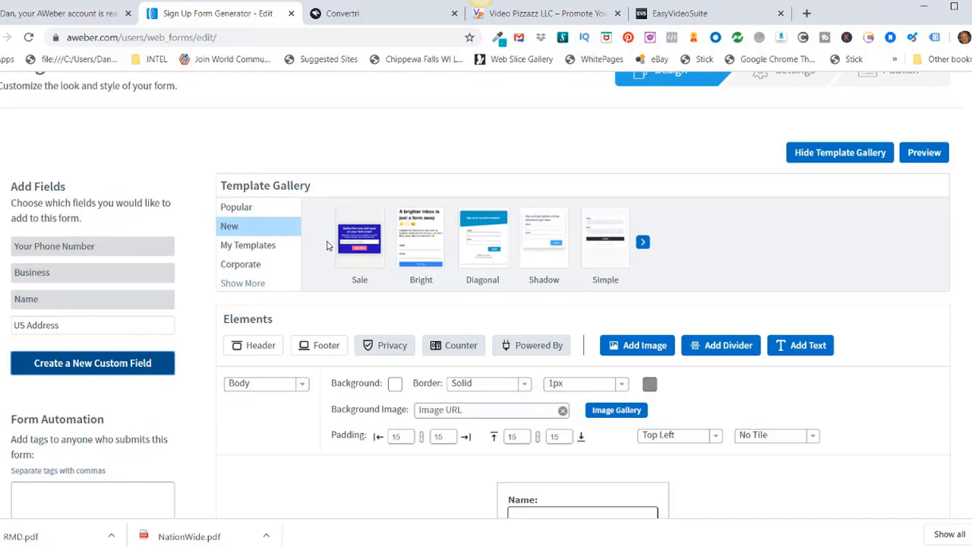
pyautogui.scroll(-1, 326, 245)
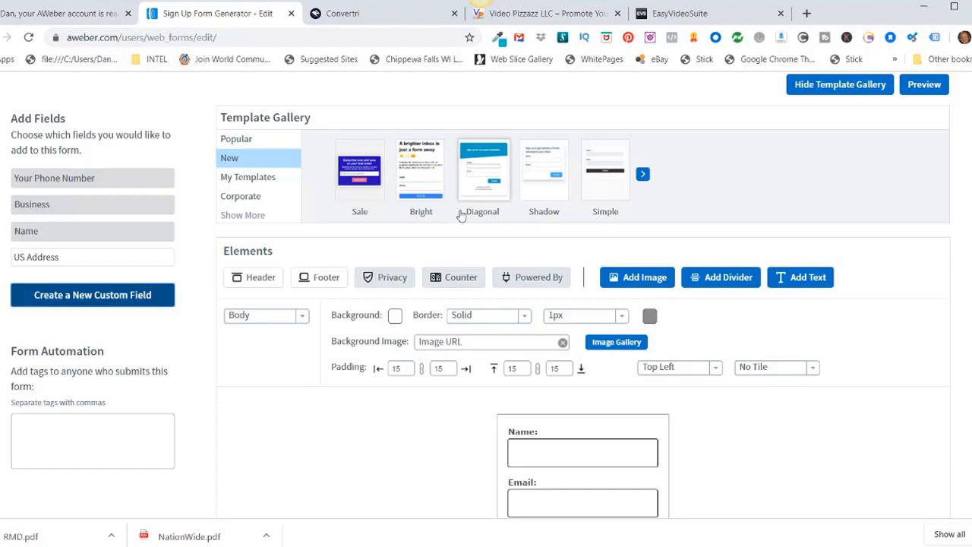
pyautogui.scroll(-2, 758, 470)
pyautogui.scroll(-1, 758, 470)
pyautogui.scroll(-1, 756, 469)
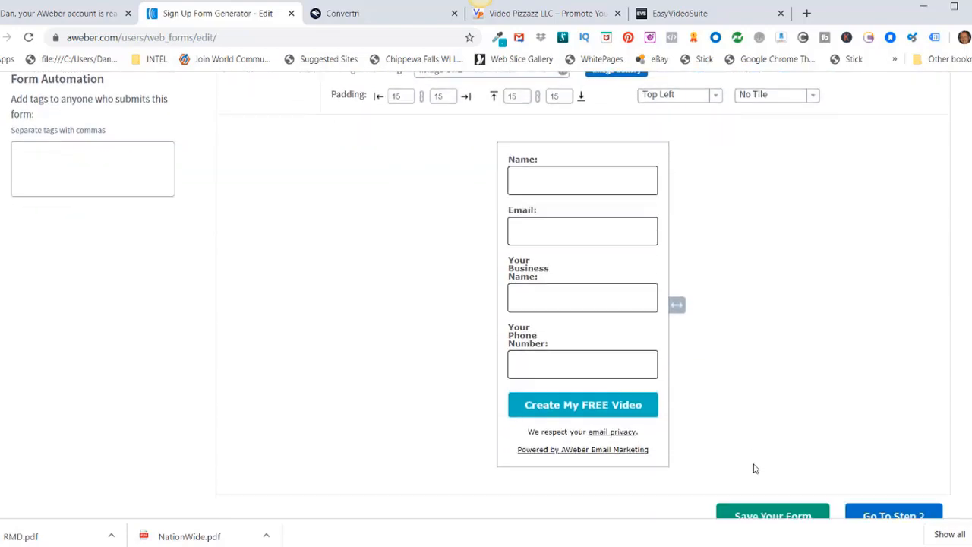
pyautogui.scroll(-1, 718, 339)
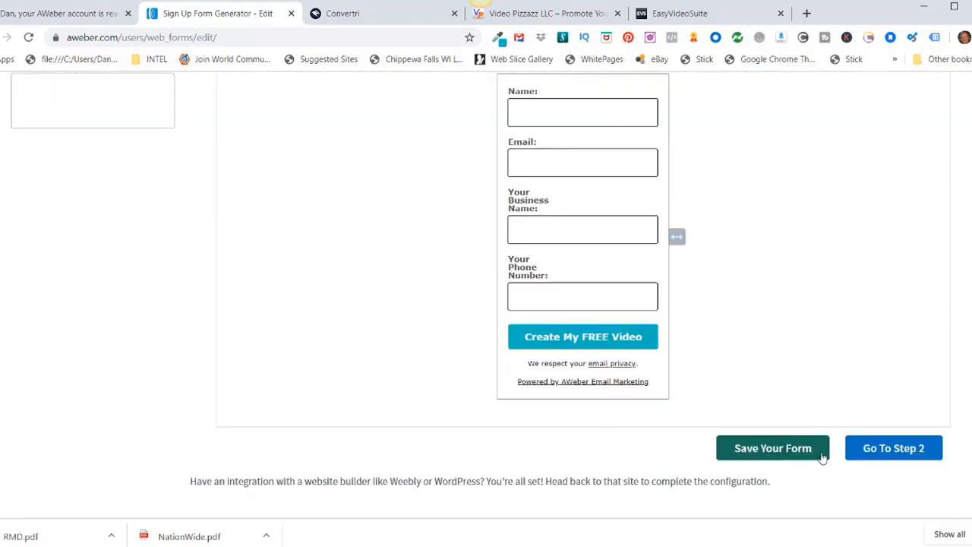
pyautogui.click(774, 450)
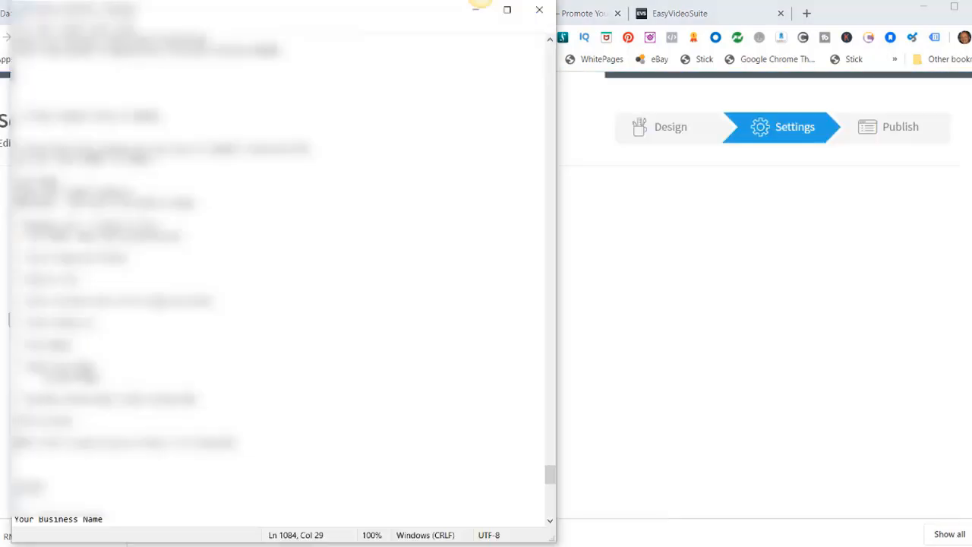
# Copy the list name from the notes and enter it as the form name, Eau Claire Businesses.
pyautogui.doubleClick(131, 235)
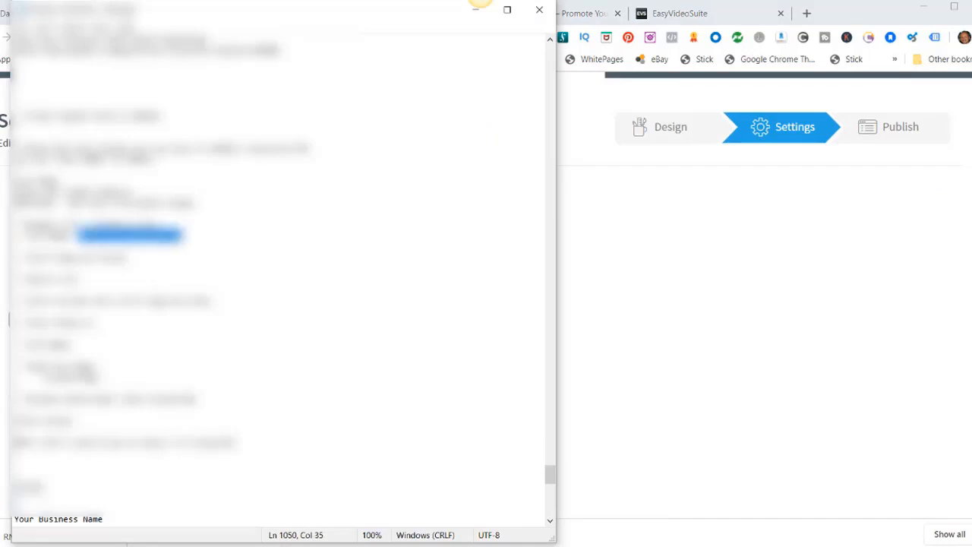
pyautogui.rightClick(162, 234)
pyautogui.click(193, 273)
pyautogui.click(82, 271)
pyautogui.hotkey('ctrl', 'v')
pyautogui.click(67, 274)
pyautogui.press('BackSpace')
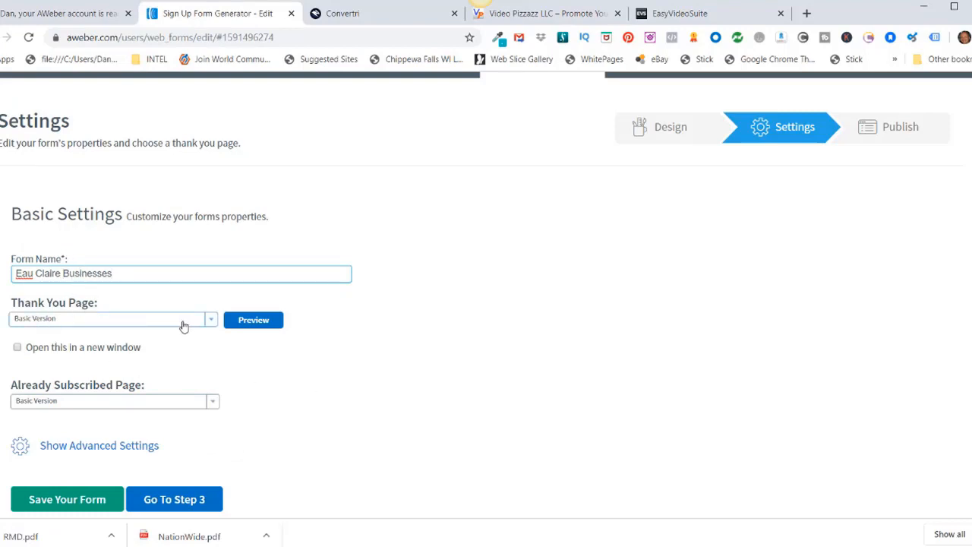
# Set the form's Thank You Page to Custom Page.
pyautogui.click(211, 321)
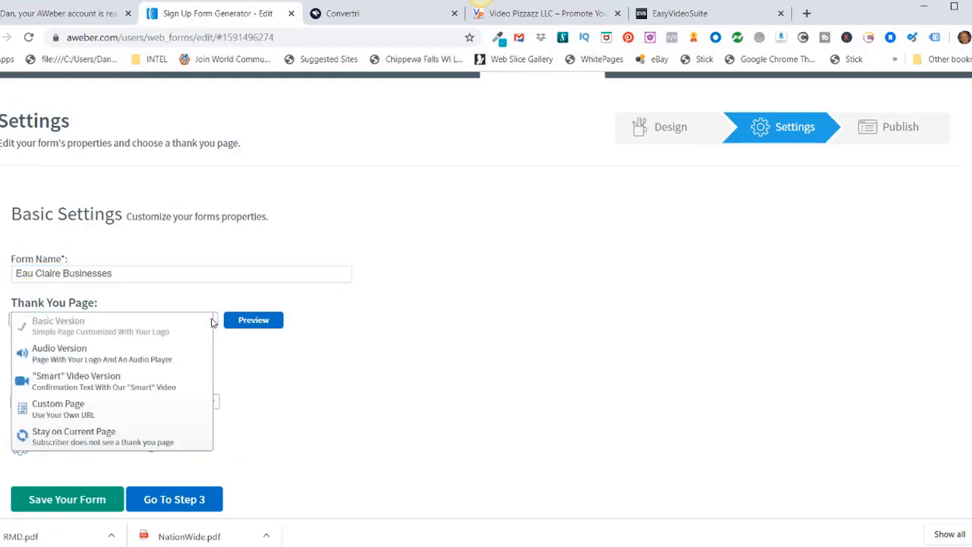
pyautogui.click(55, 408)
pyautogui.scroll(-1, 464, 341)
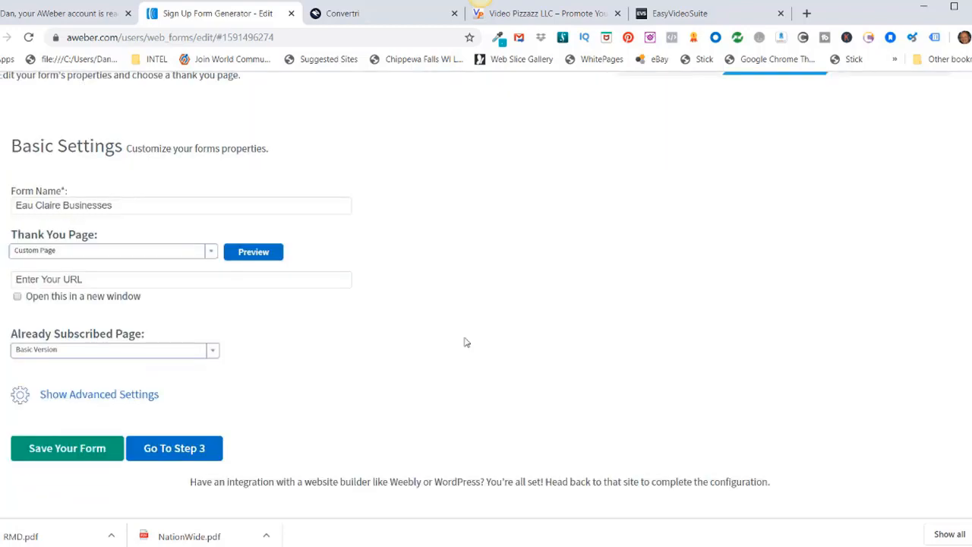
# Switch to Convertri, go back to the funnel and open the Eau Claire - Thank You Page for editing.
pyautogui.click(345, 13)
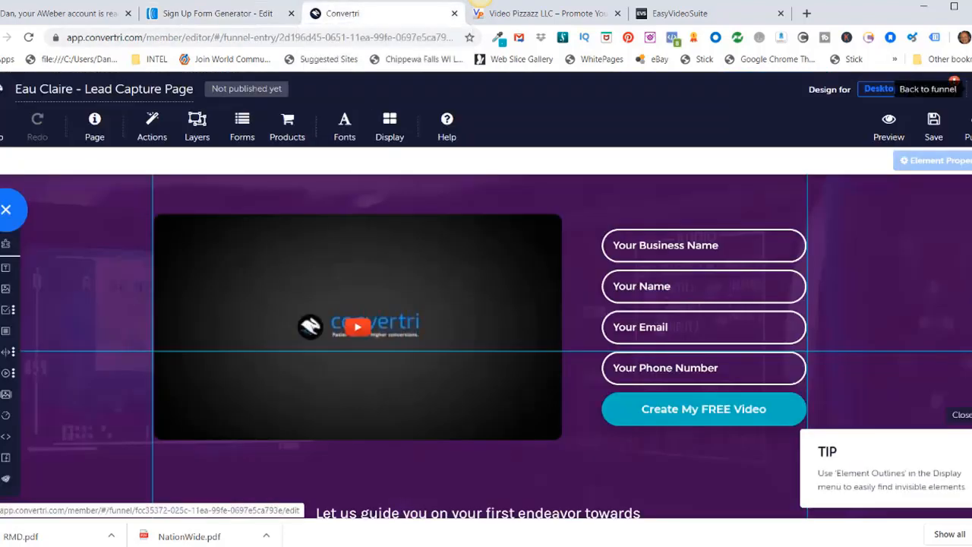
pyautogui.click(971, 89)
pyautogui.click(553, 114)
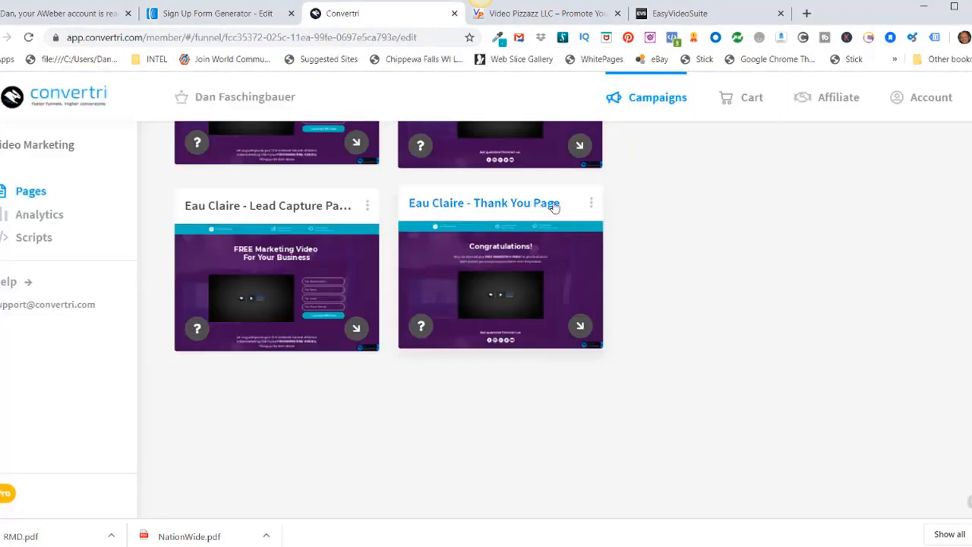
pyautogui.click(501, 285)
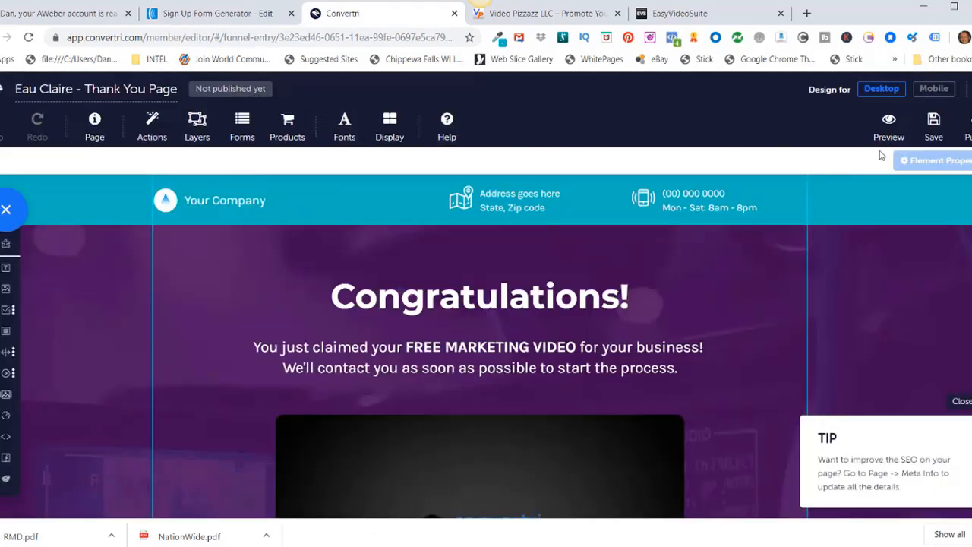
# Publish the thank you page under the path eauclairethankyou and view the live page.
pyautogui.click(966, 125)
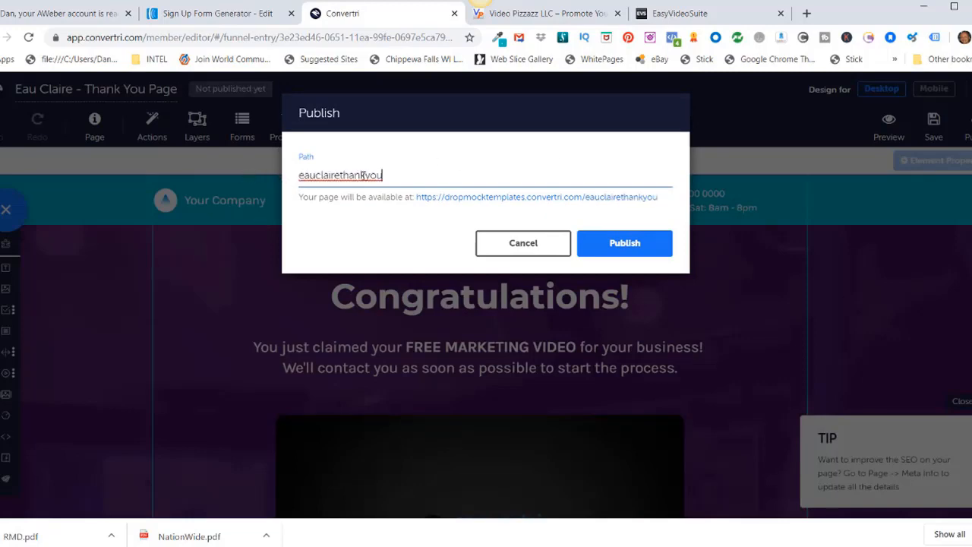
pyautogui.click(607, 244)
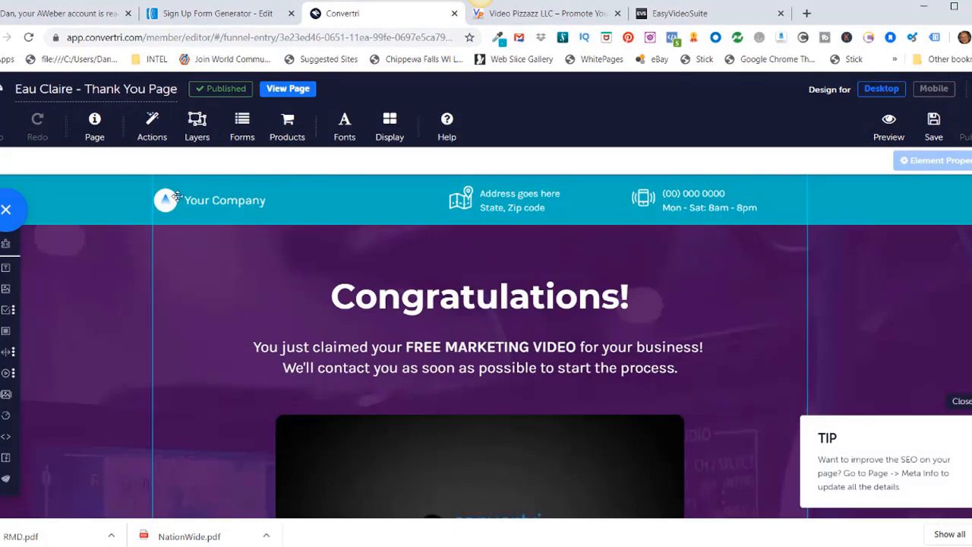
pyautogui.click(288, 89)
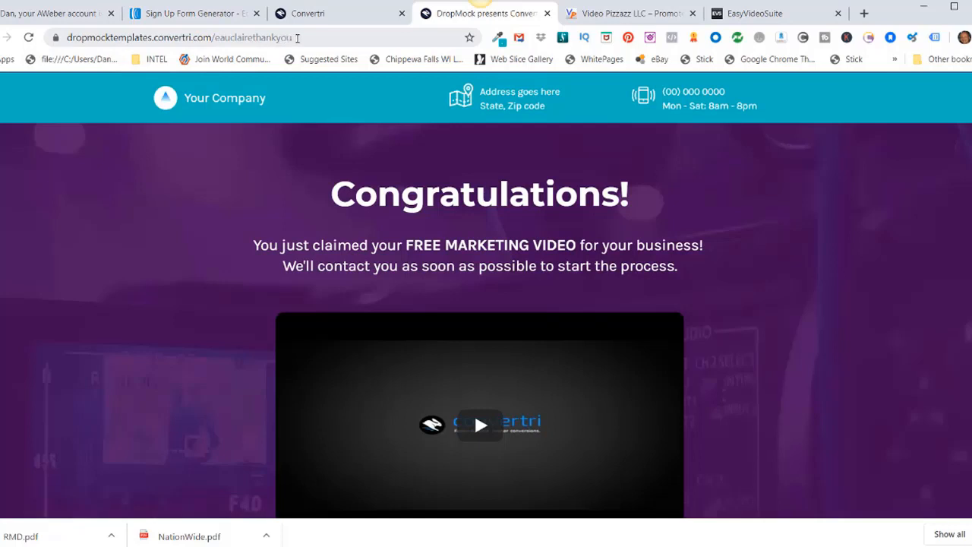
pyautogui.click(297, 38)
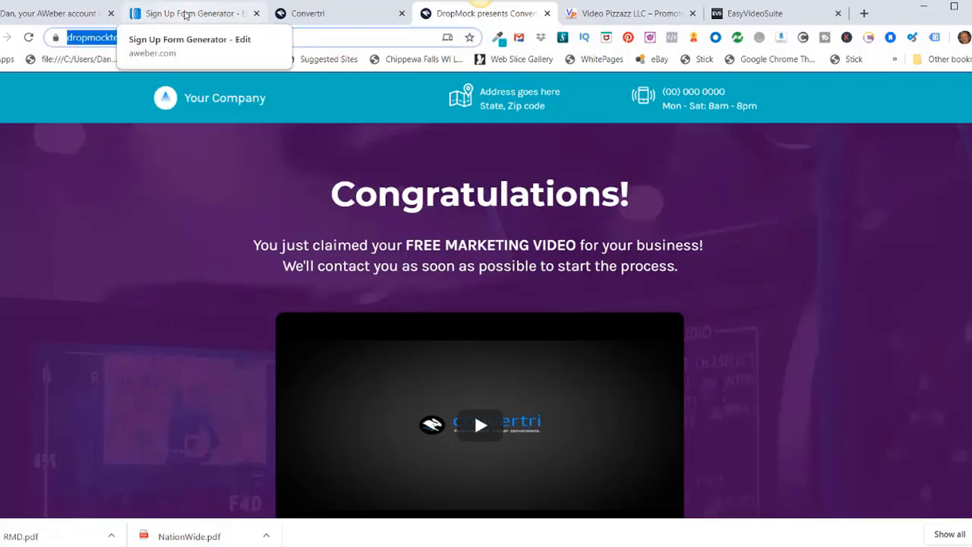
pyautogui.click(187, 13)
pyautogui.click(83, 281)
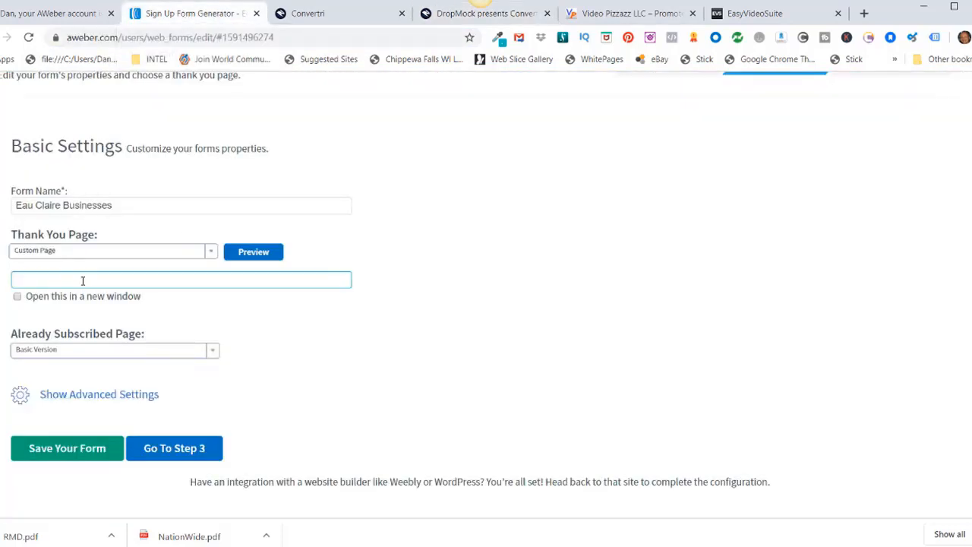
pyautogui.hotkey('ctrl', 'v')
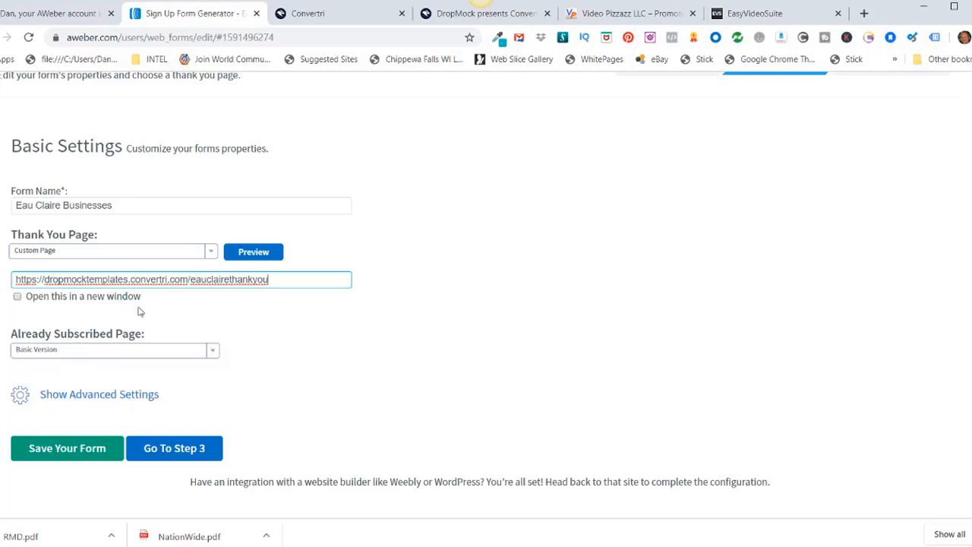
# Keep the Already Subscribed Page on Basic Version, save the form and go on to the publishing step.
pyautogui.scroll(-1, 287, 338)
pyautogui.click(212, 283)
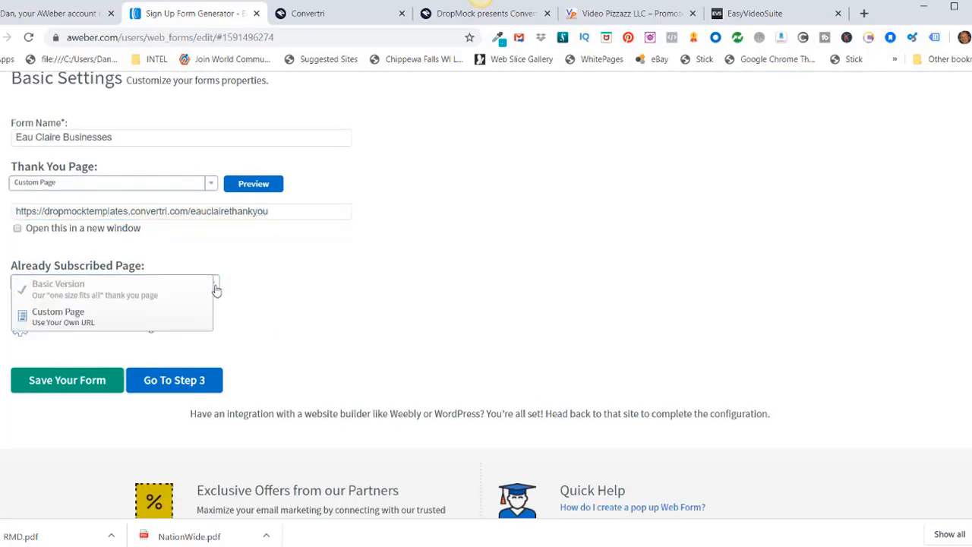
pyautogui.click(312, 299)
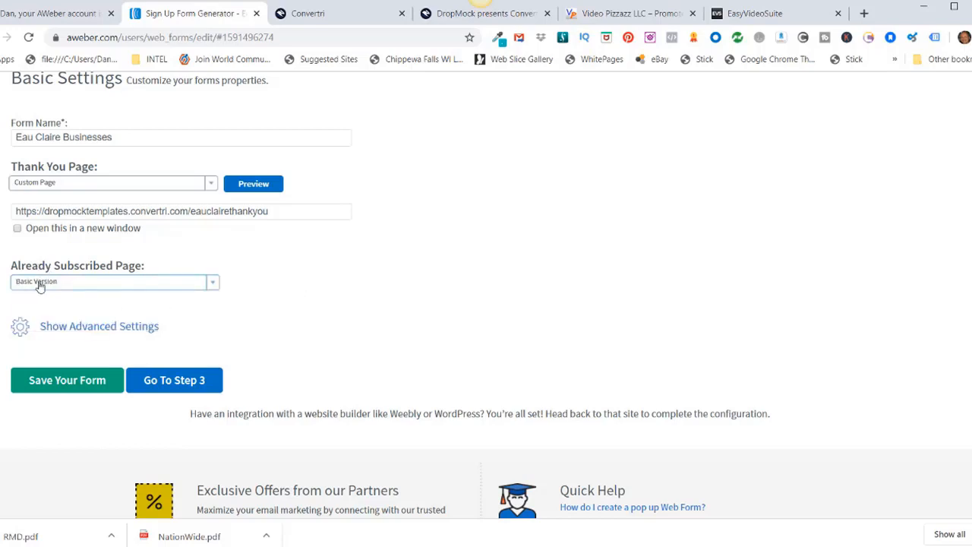
pyautogui.scroll(-2, 282, 308)
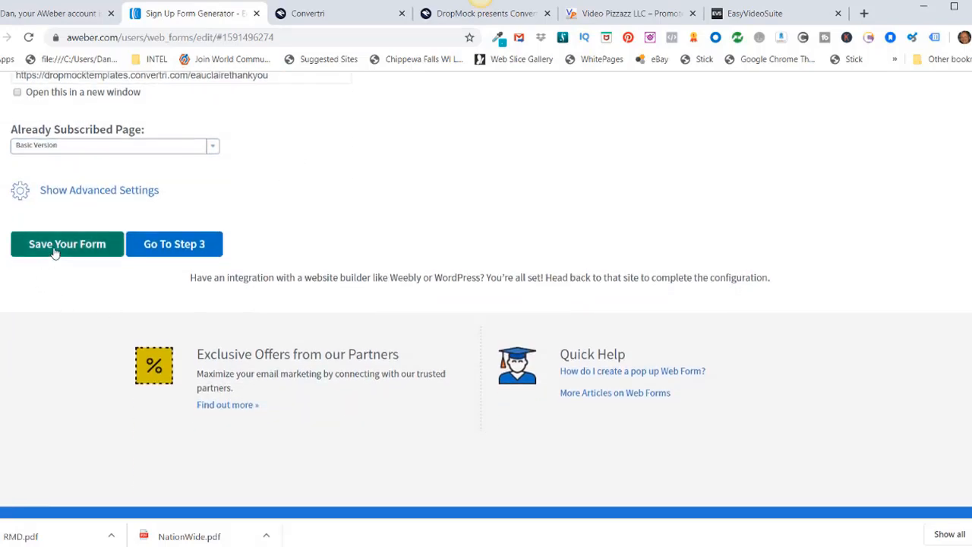
pyautogui.click(67, 244)
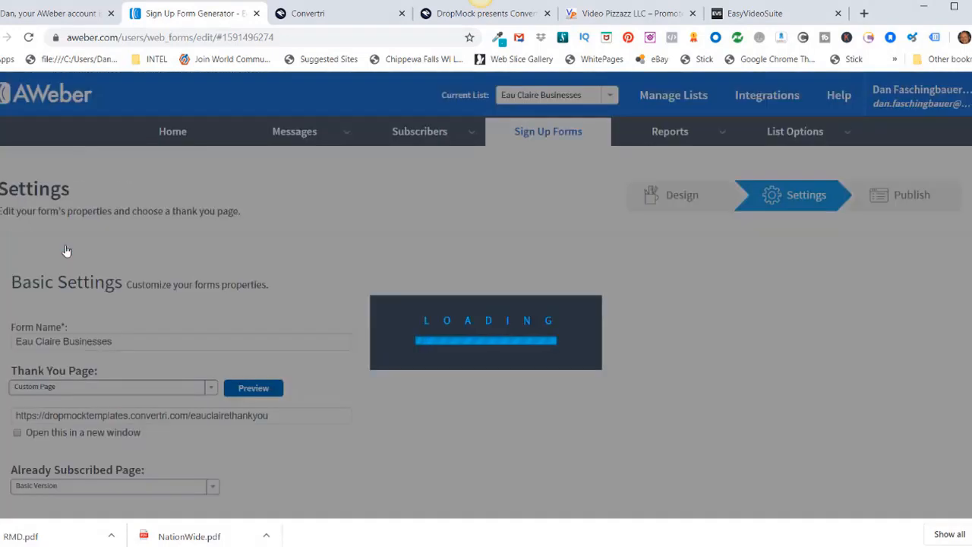
pyautogui.scroll(-4, 173, 327)
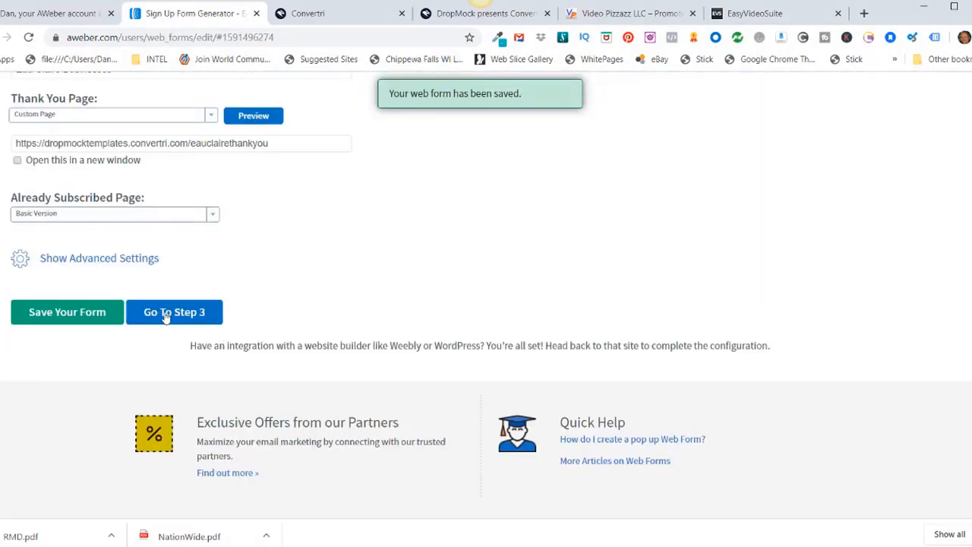
pyautogui.click(167, 313)
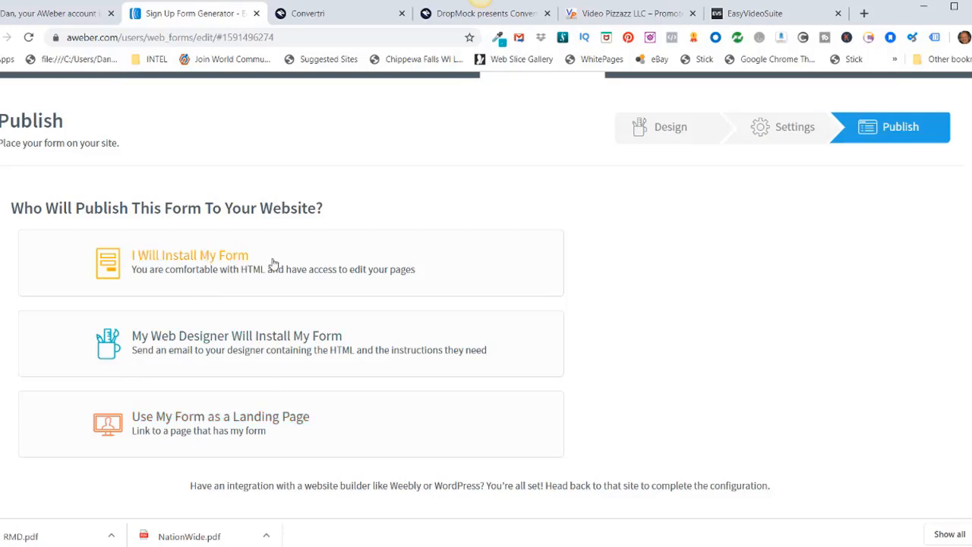
# Choose to install the form yourself using the Raw HTML Version and copy its entire code.
pyautogui.click(188, 261)
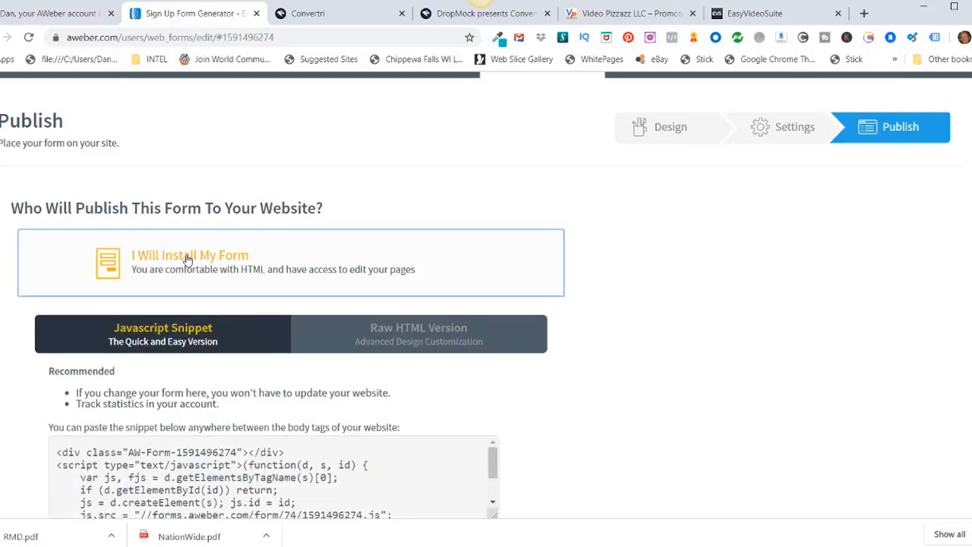
pyautogui.click(410, 338)
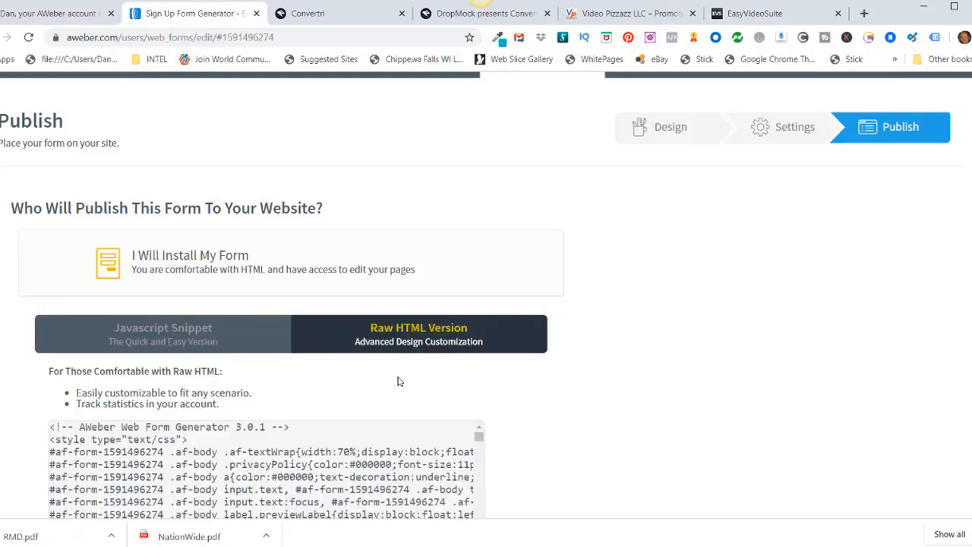
pyautogui.scroll(-2, 398, 379)
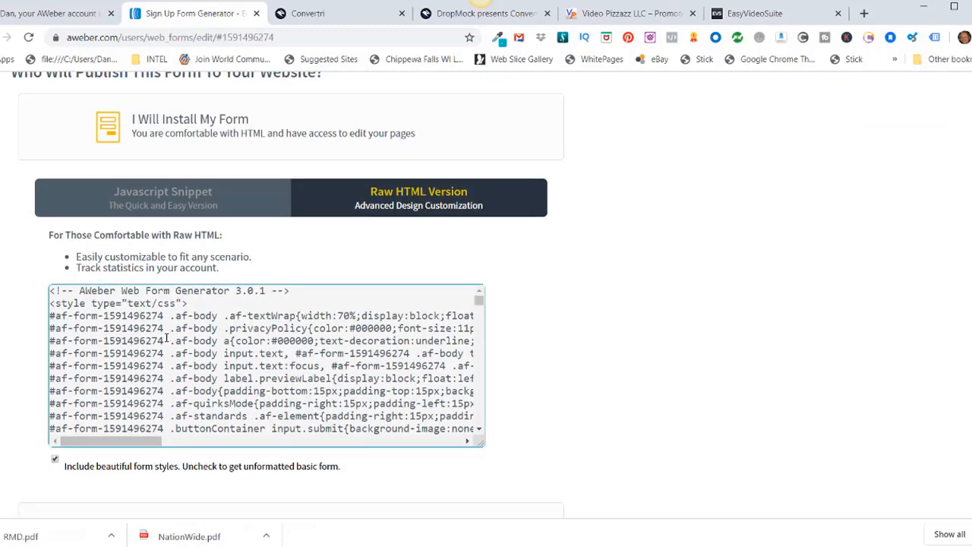
pyautogui.click(55, 295)
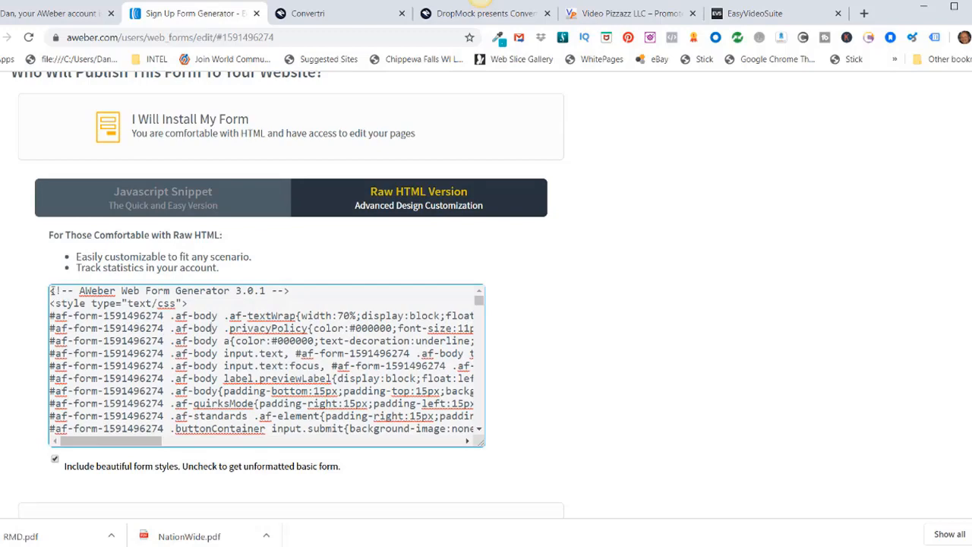
pyautogui.moveTo(52, 291); pyautogui.dragTo(182, 469)
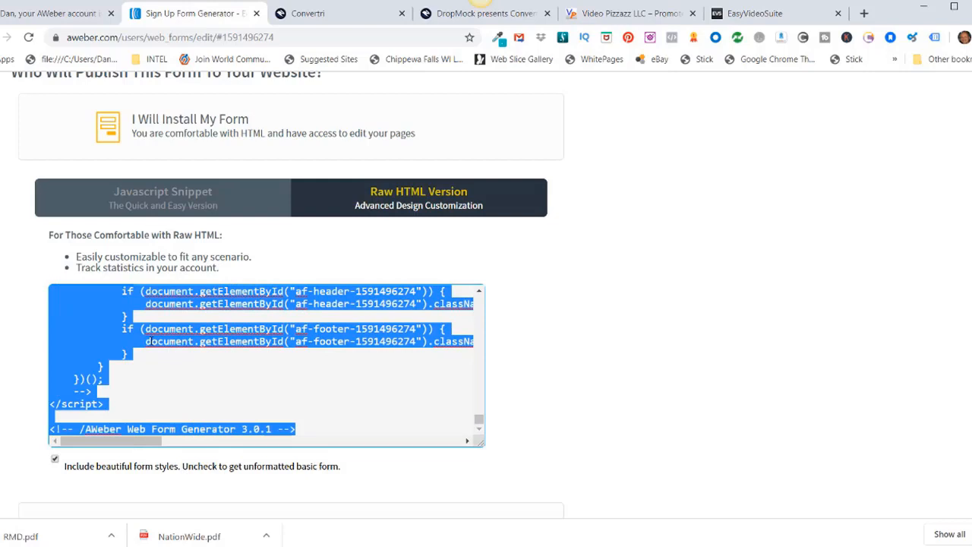
pyautogui.rightClick(93, 312)
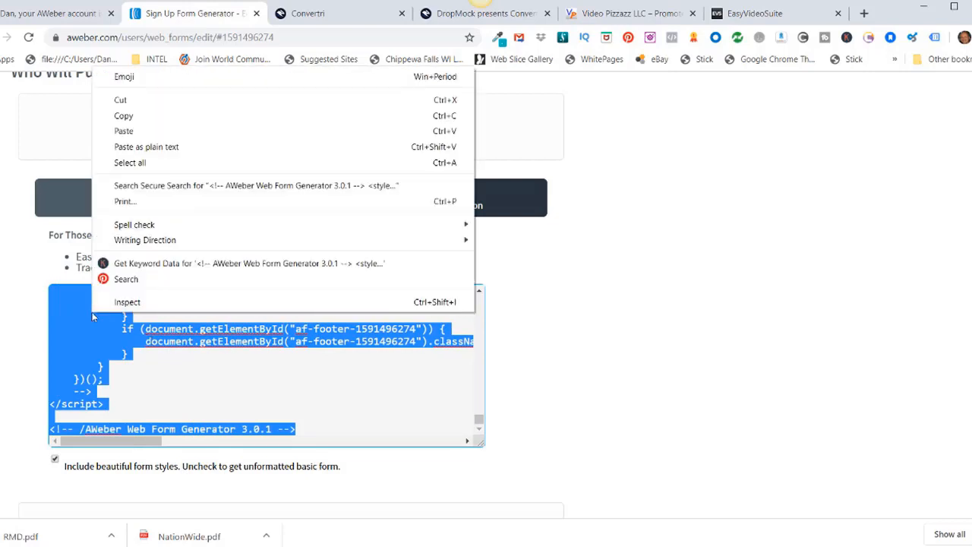
pyautogui.click(123, 116)
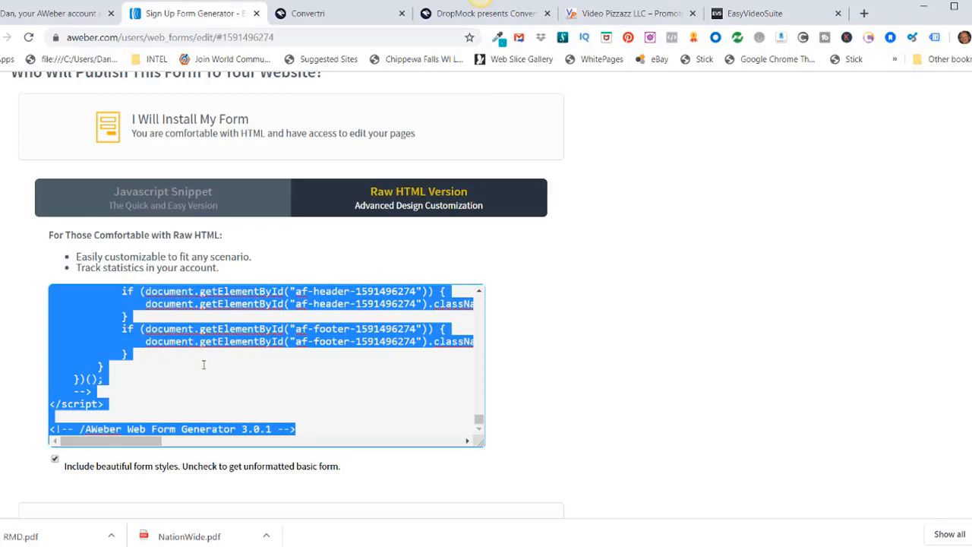
# Add an HTML element to the Convertri lead capture page, paste the AWeber form code into it and save.
pyautogui.click(315, 14)
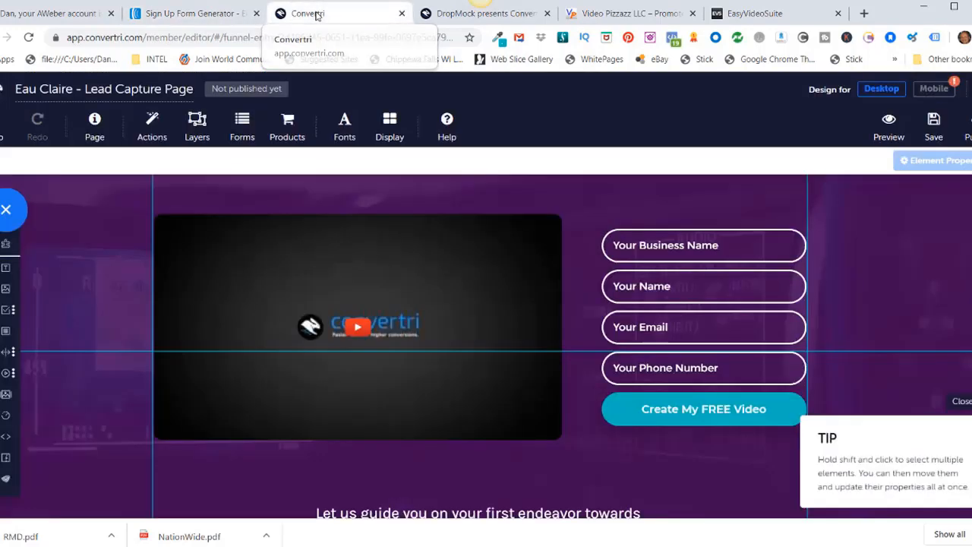
pyautogui.moveTo(5, 251)
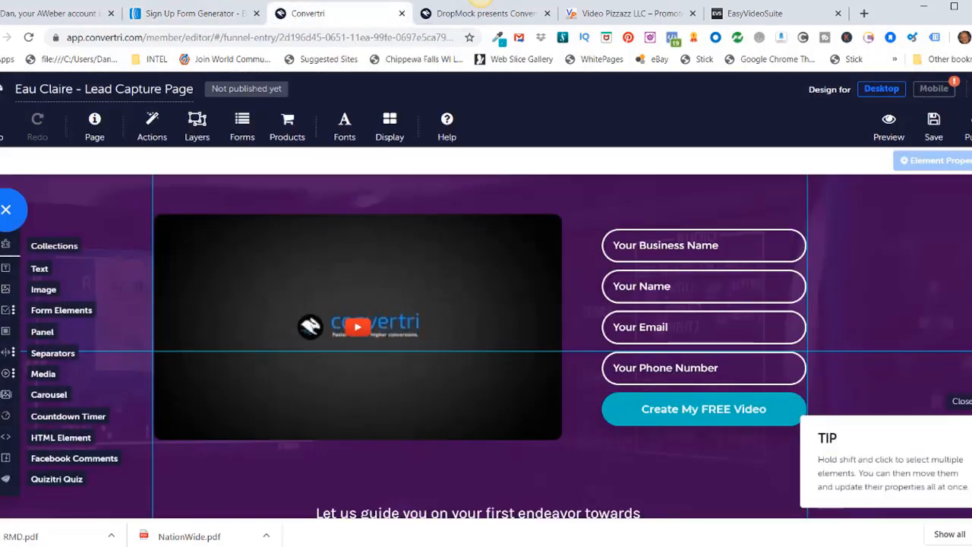
pyautogui.click(5, 440)
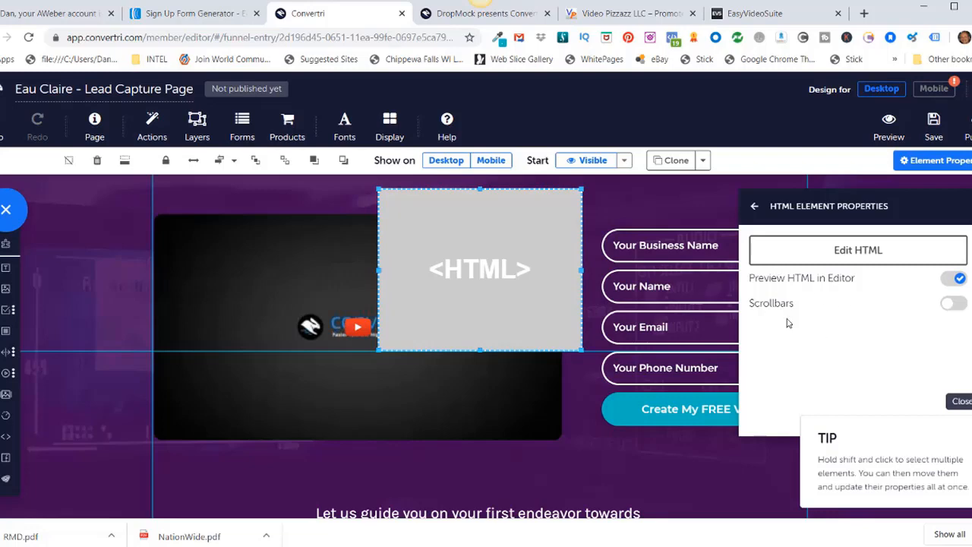
pyautogui.click(842, 251)
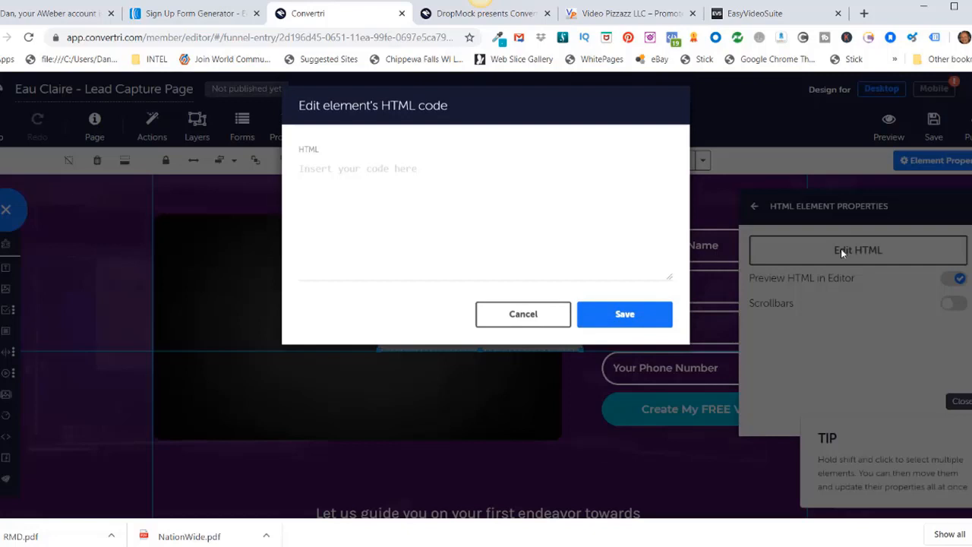
pyautogui.click(302, 178)
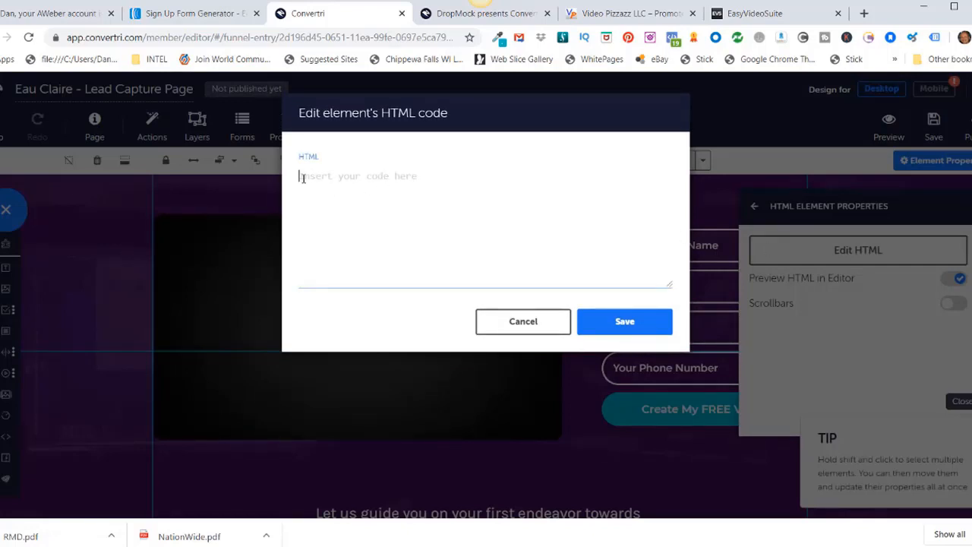
pyautogui.hotkey('ctrl', 'v')
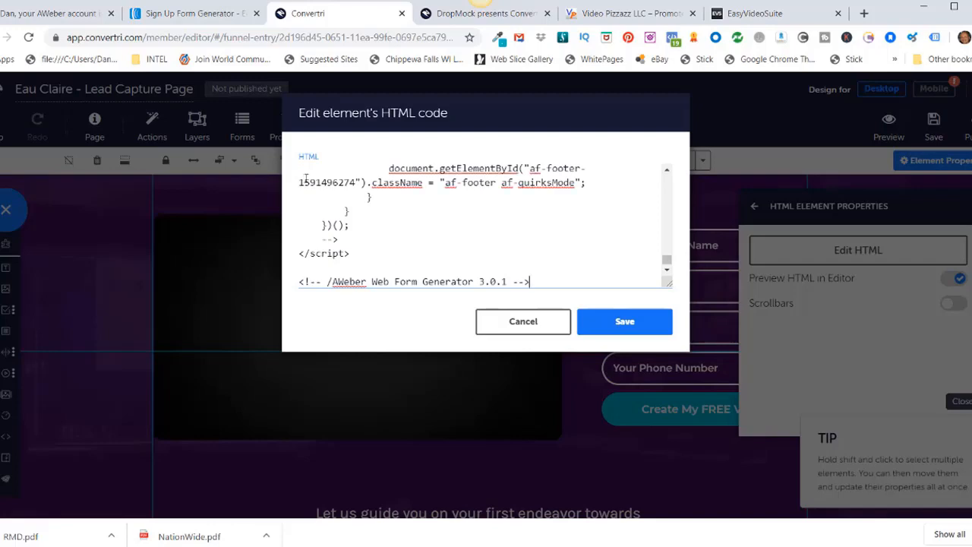
pyautogui.click(596, 321)
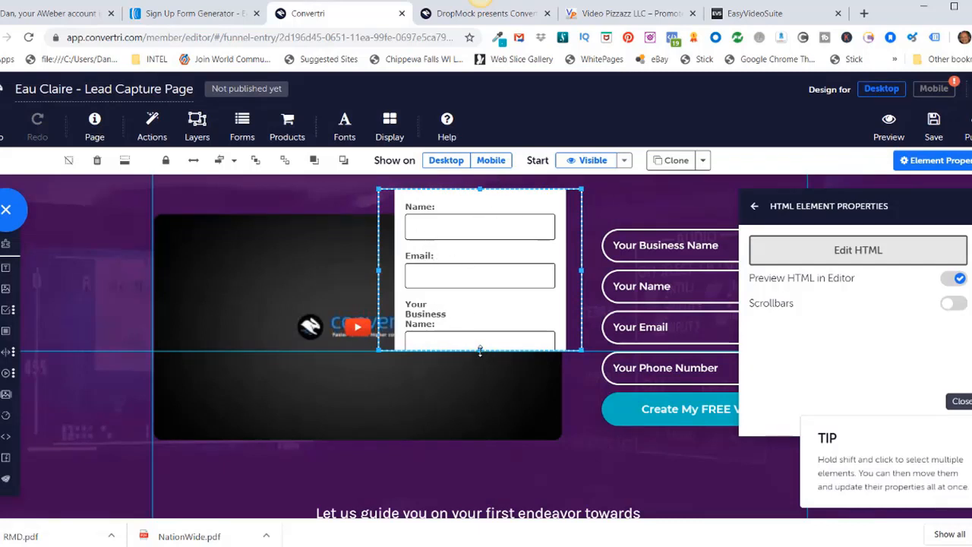
# Stretch the HTML element downward far enough to fit the whole AWeber form, including its submit button and footer links.
pyautogui.moveTo(479, 350); pyautogui.dragTo(490, 520)
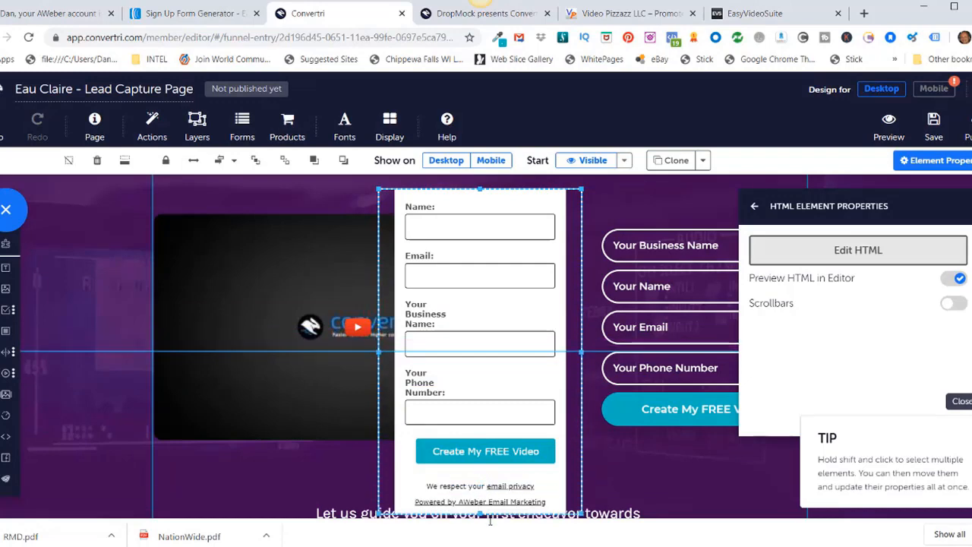
pyautogui.scroll(-2, 650, 472)
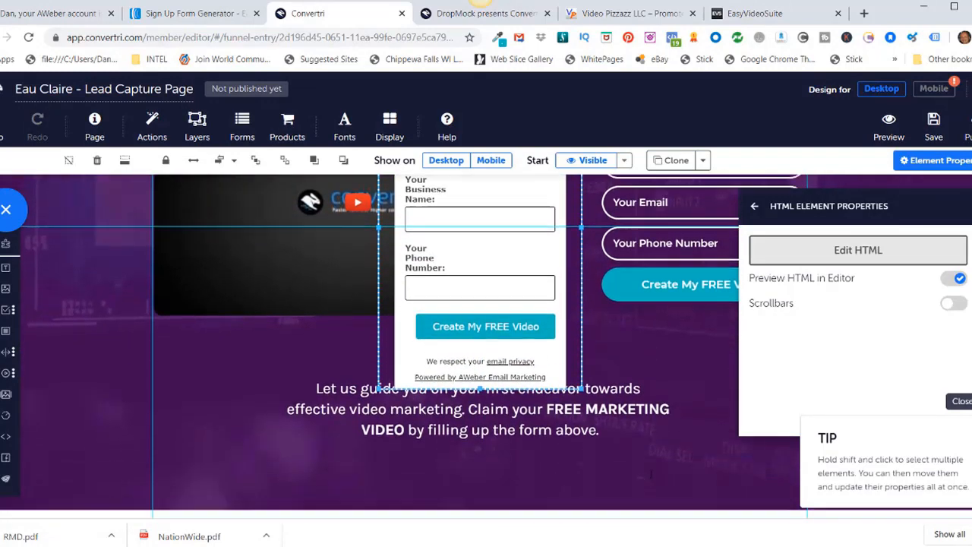
# Close the HTML element's properties and delete the original Create My FREE Video button and the page's four original form fields.
pyautogui.click(754, 207)
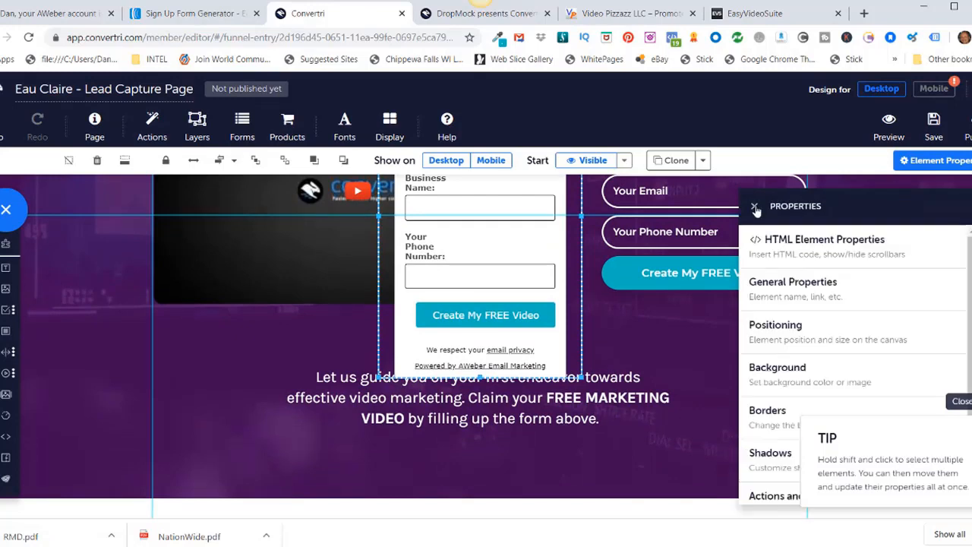
pyautogui.click(756, 208)
pyautogui.scroll(2, 713, 455)
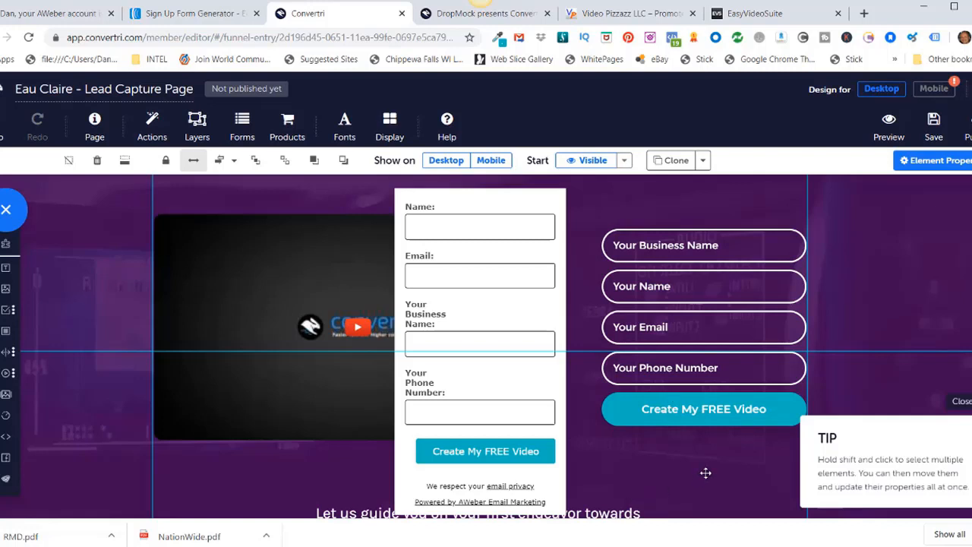
pyautogui.click(671, 410)
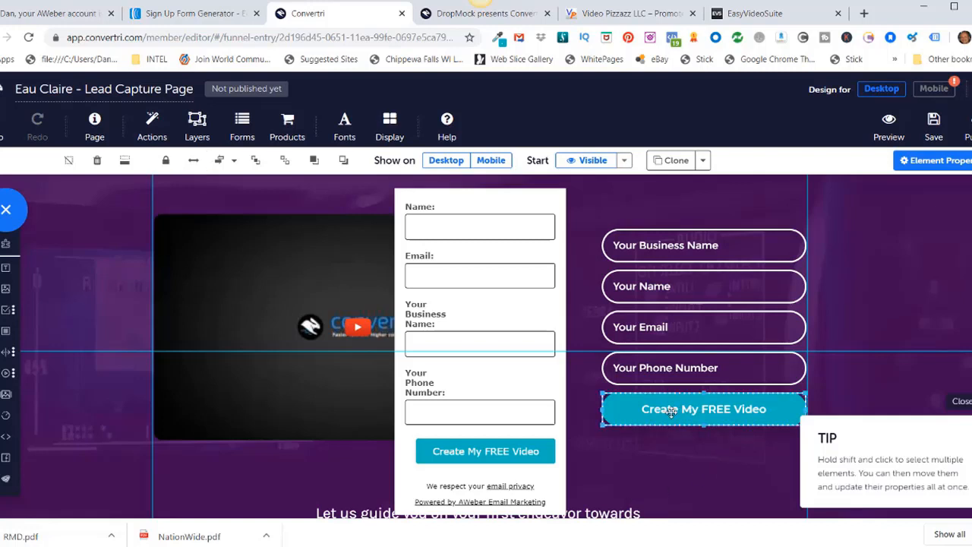
pyautogui.press('Delete')
pyautogui.click(681, 376)
pyautogui.press('Delete')
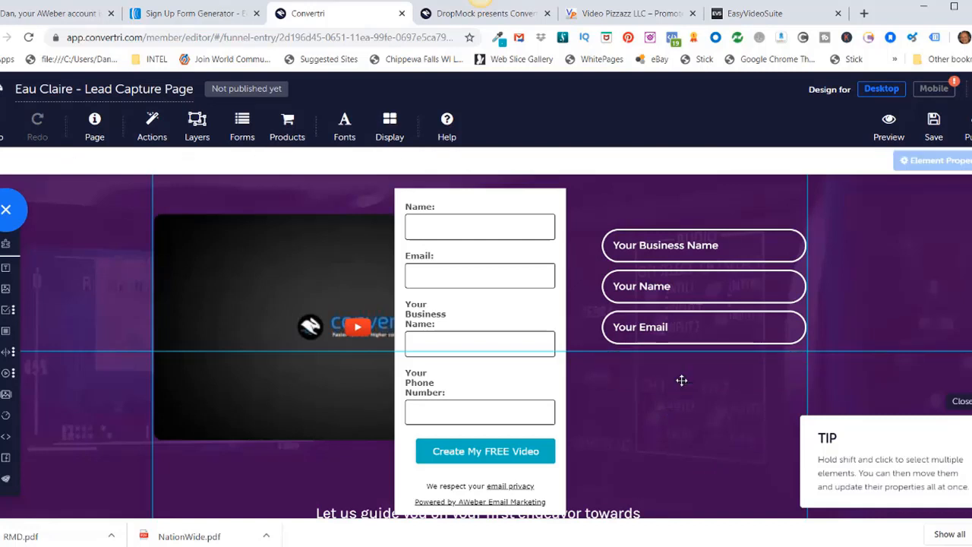
pyautogui.click(685, 330)
pyautogui.press('Delete')
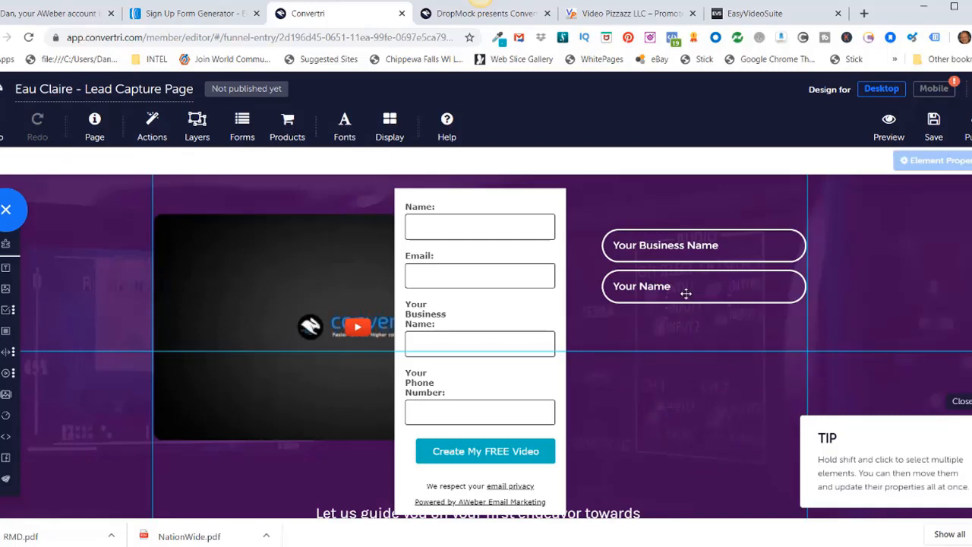
pyautogui.click(686, 293)
pyautogui.press('Delete')
pyautogui.click(697, 254)
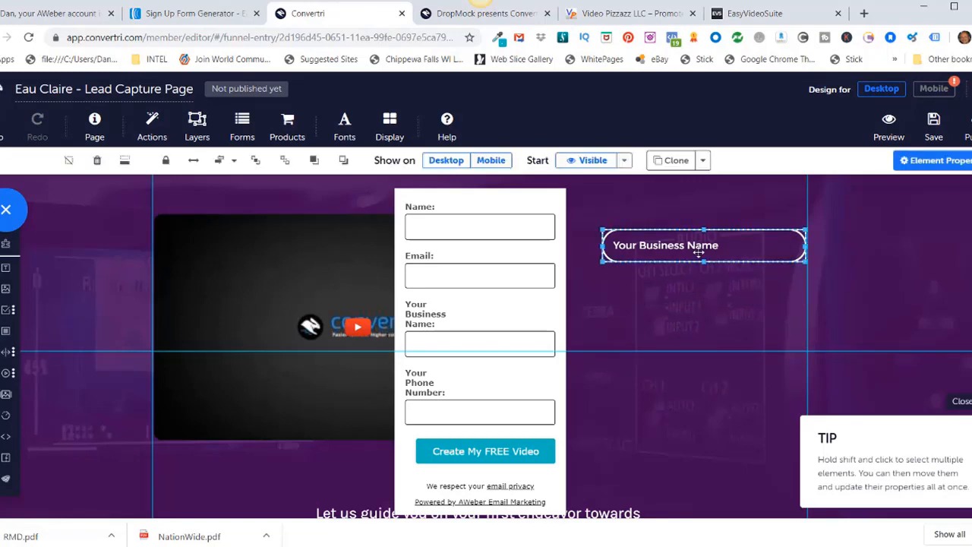
pyautogui.press('Delete')
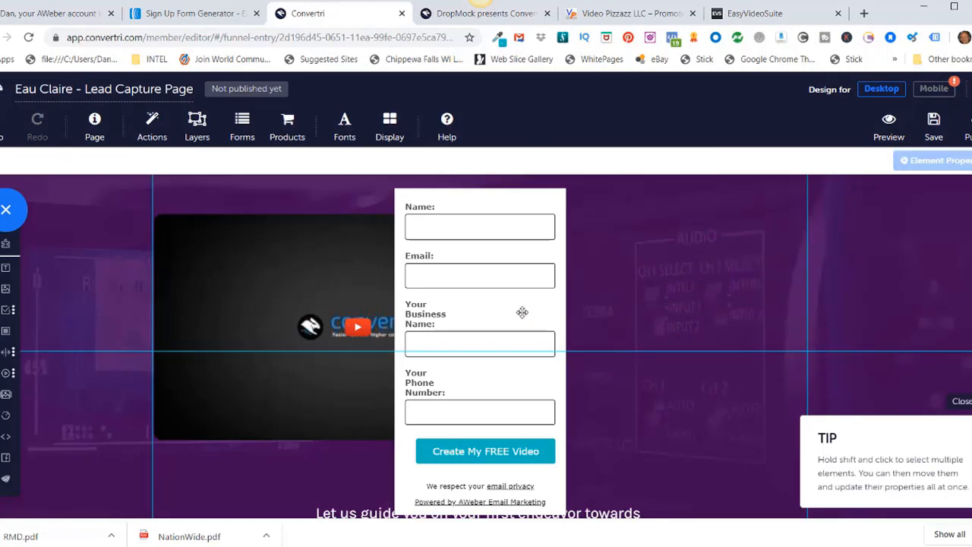
# Move the embedded AWeber form into the freed space to the right of the video and save the page.
pyautogui.moveTo(566, 303); pyautogui.dragTo(756, 379)
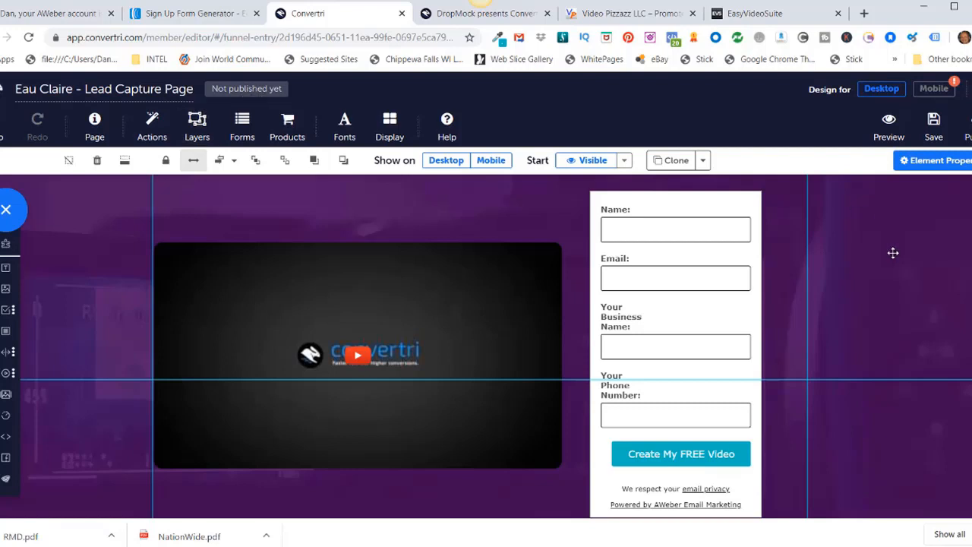
pyautogui.click(933, 124)
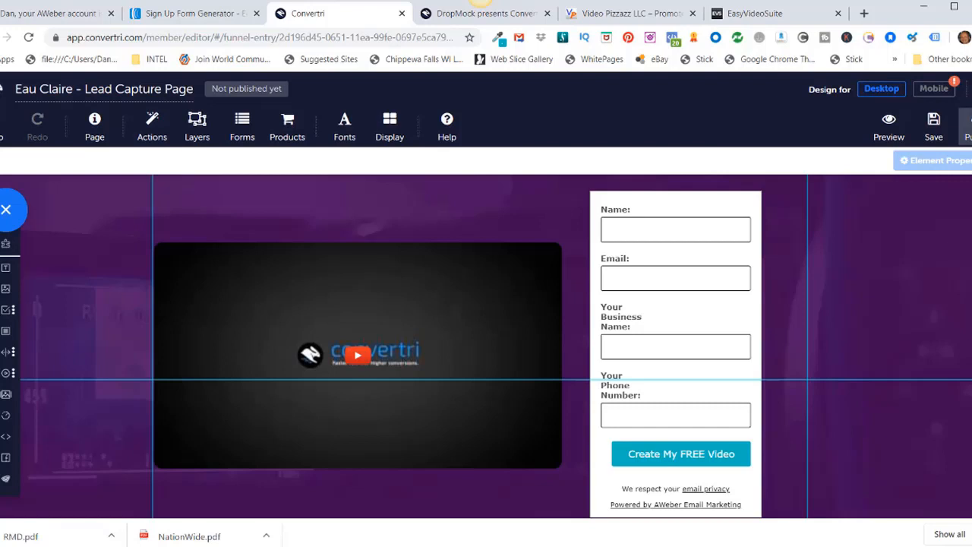
# Publish the lead capture page under the path eauclairefreevideo and view the live page to check the form's layout.
pyautogui.click(969, 126)
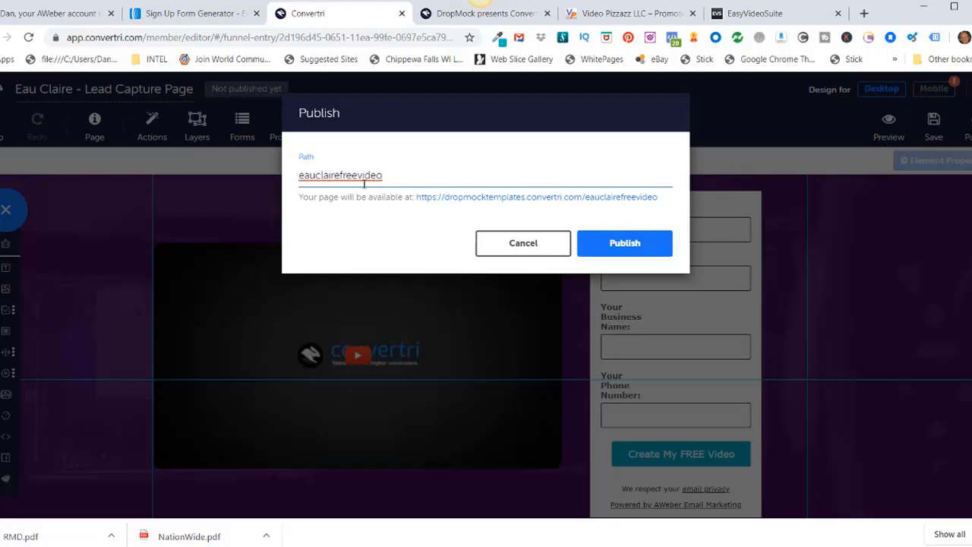
pyautogui.click(624, 244)
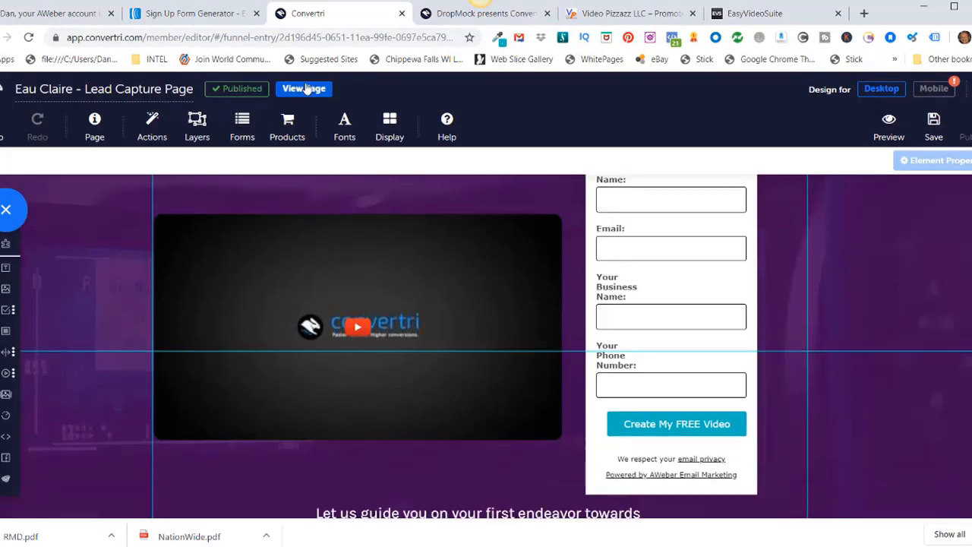
pyautogui.click(306, 88)
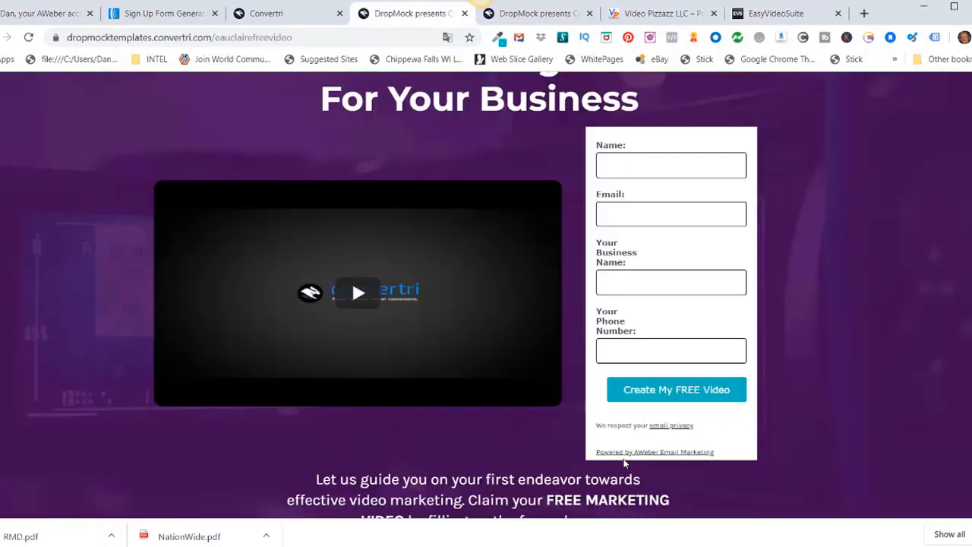
pyautogui.scroll(1, 797, 395)
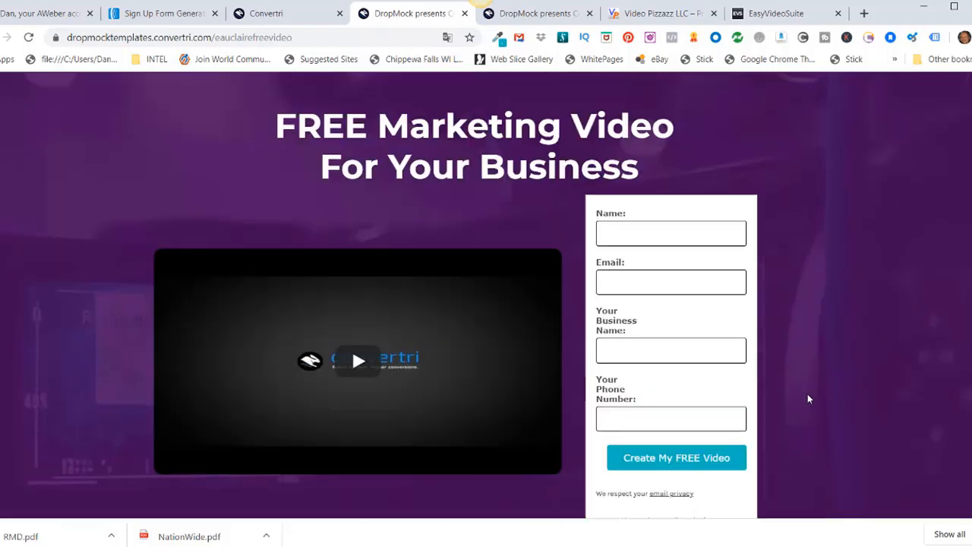
pyautogui.scroll(-1, 807, 394)
pyautogui.scroll(1, 807, 391)
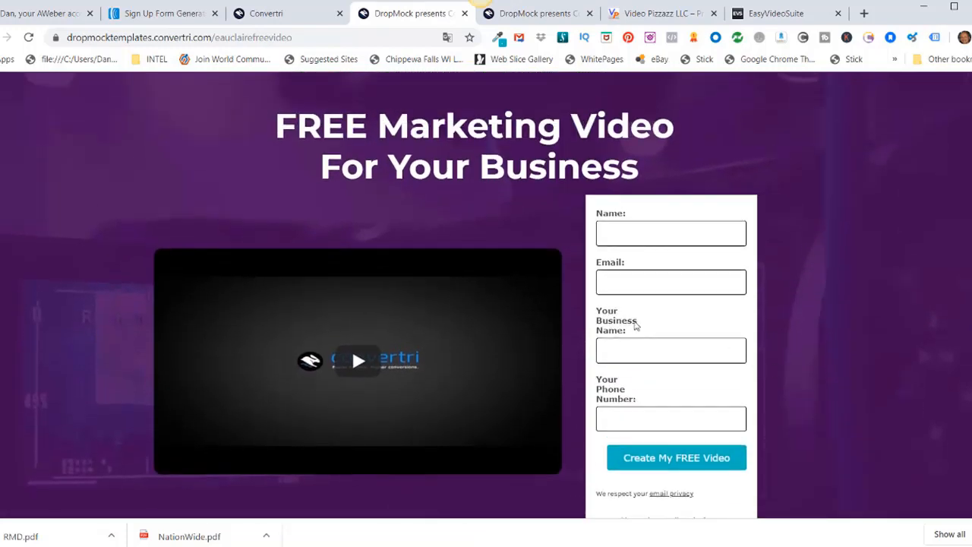
# Fill in the live form with a test name, e-mail address, phone number and the business name Best Business, and submit it.
pyautogui.click(615, 236)
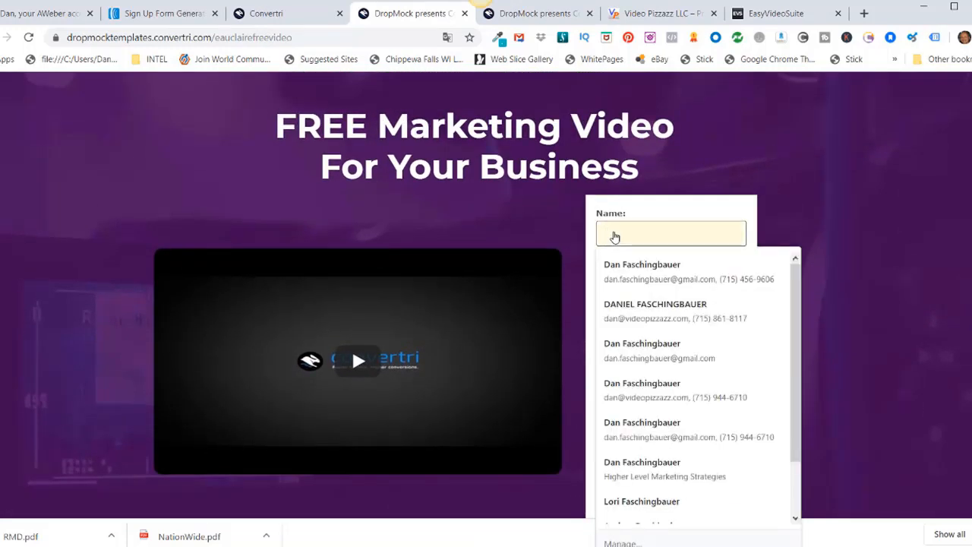
pyautogui.write('Dan')
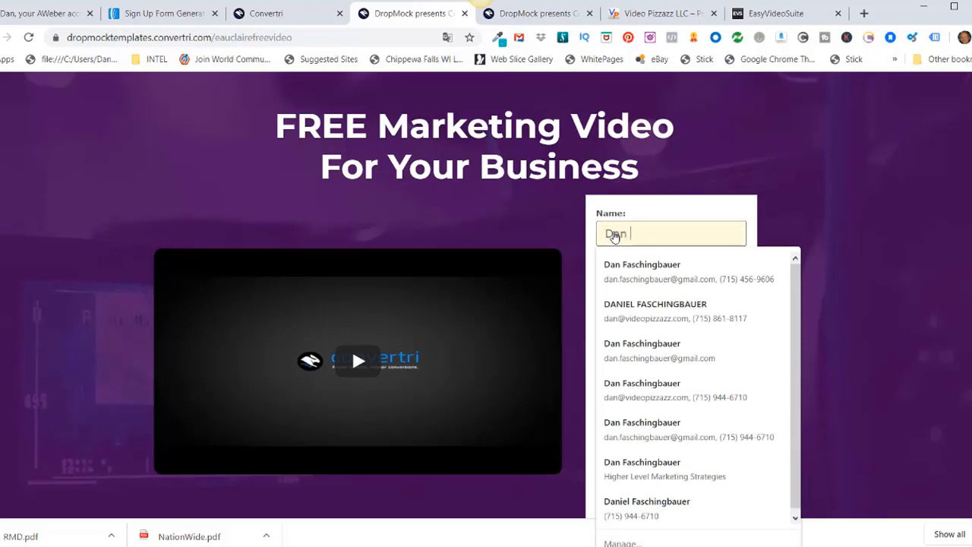
pyautogui.write(' Test')
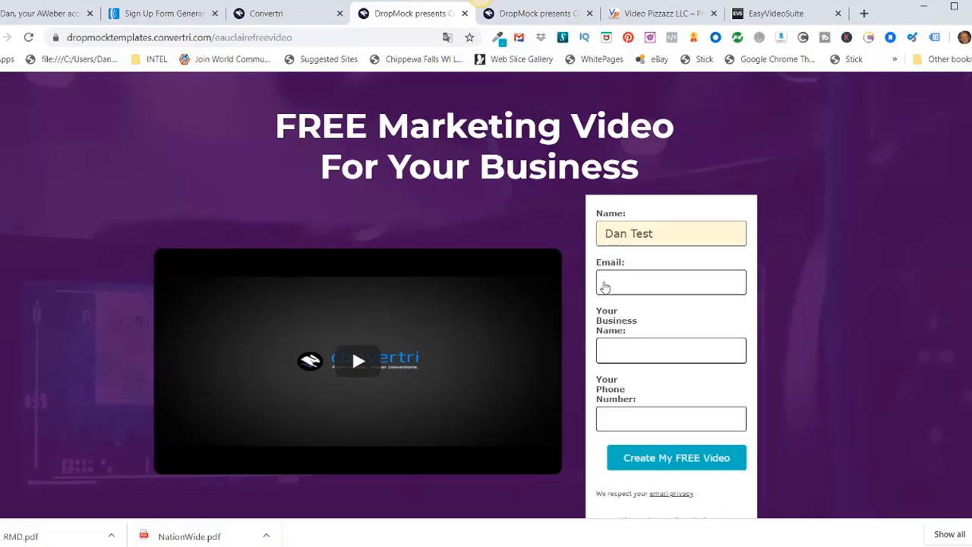
pyautogui.click(616, 284)
pyautogui.click(640, 101)
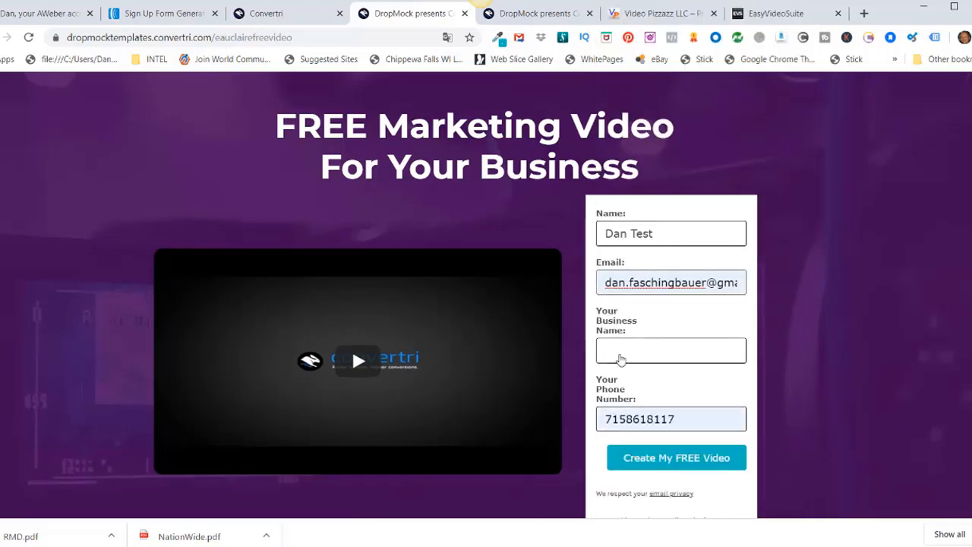
pyautogui.click(621, 357)
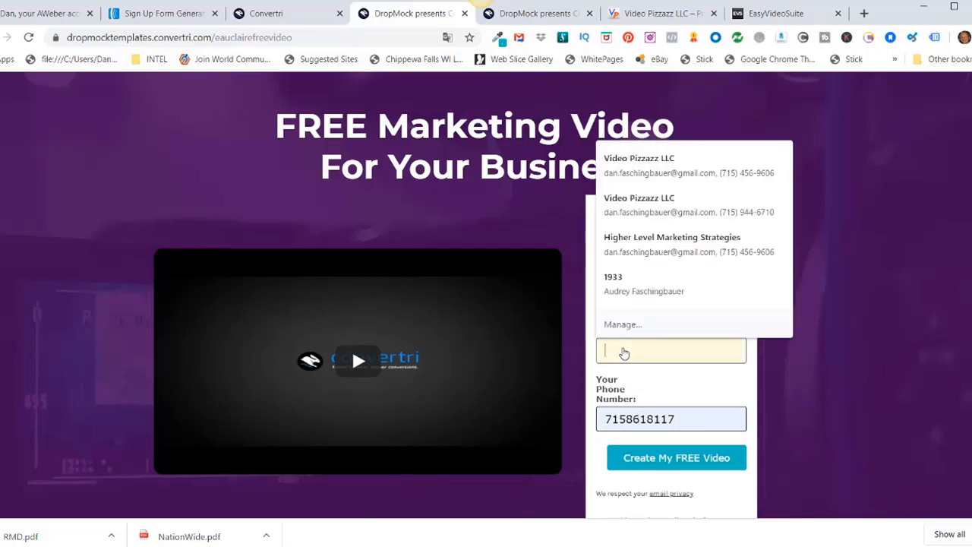
pyautogui.write('Best Business')
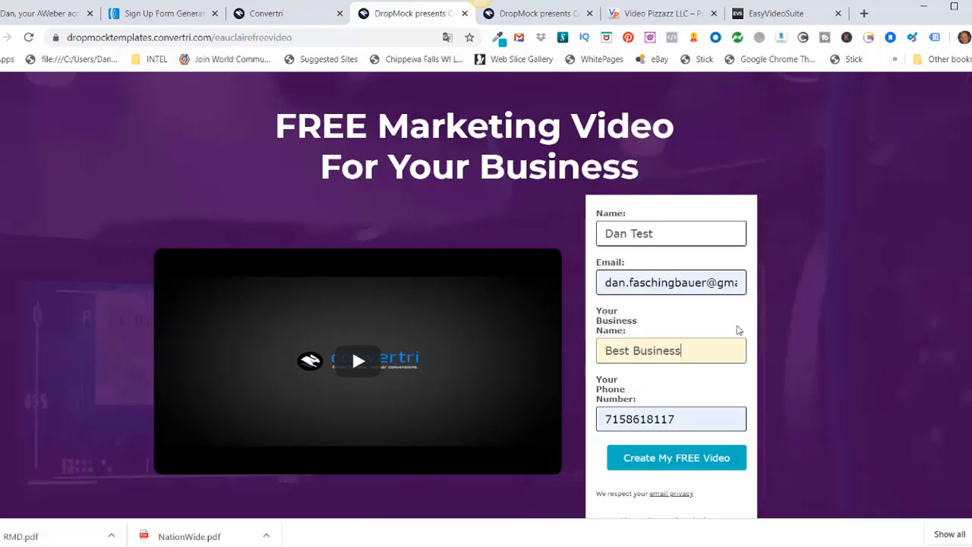
pyautogui.scroll(-2, 687, 407)
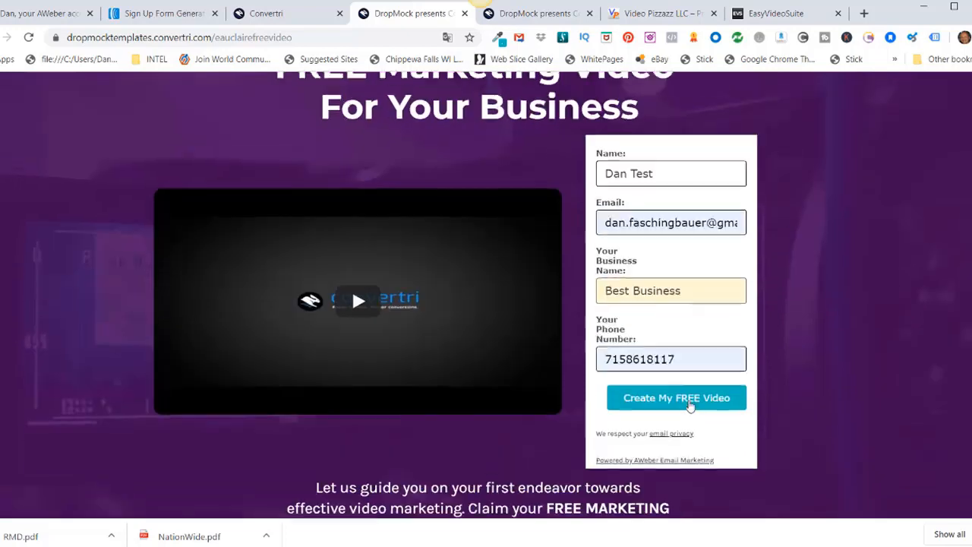
pyautogui.scroll(1, 689, 408)
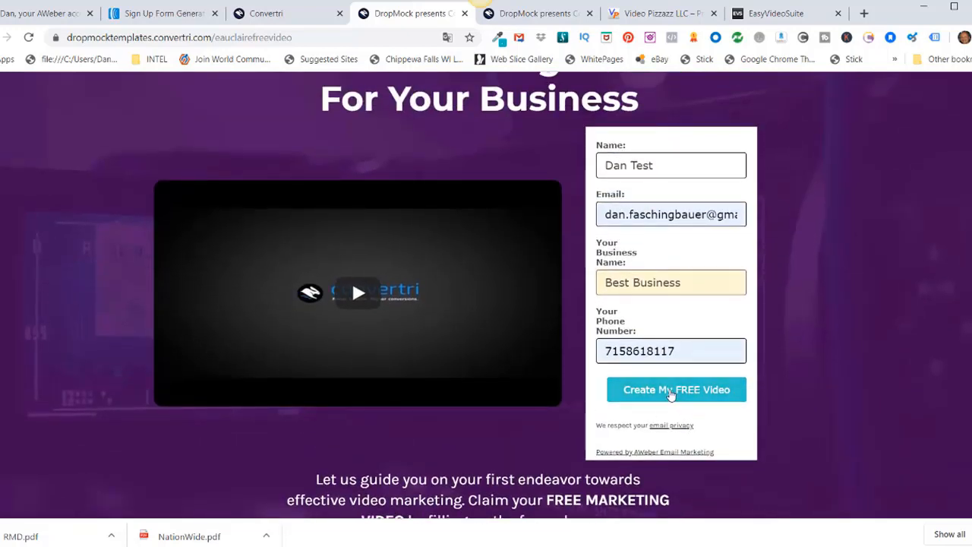
pyautogui.click(665, 392)
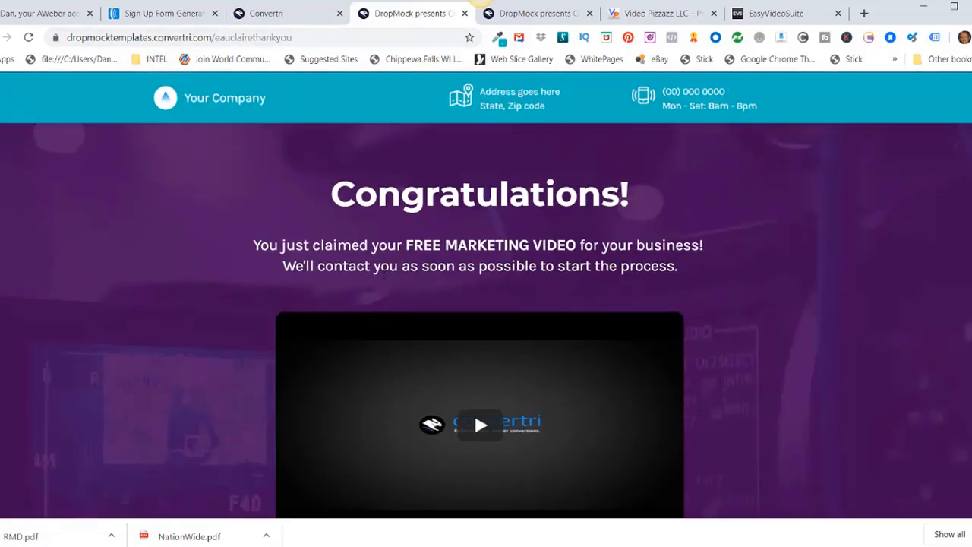
pyautogui.scroll(-1, 385, 279)
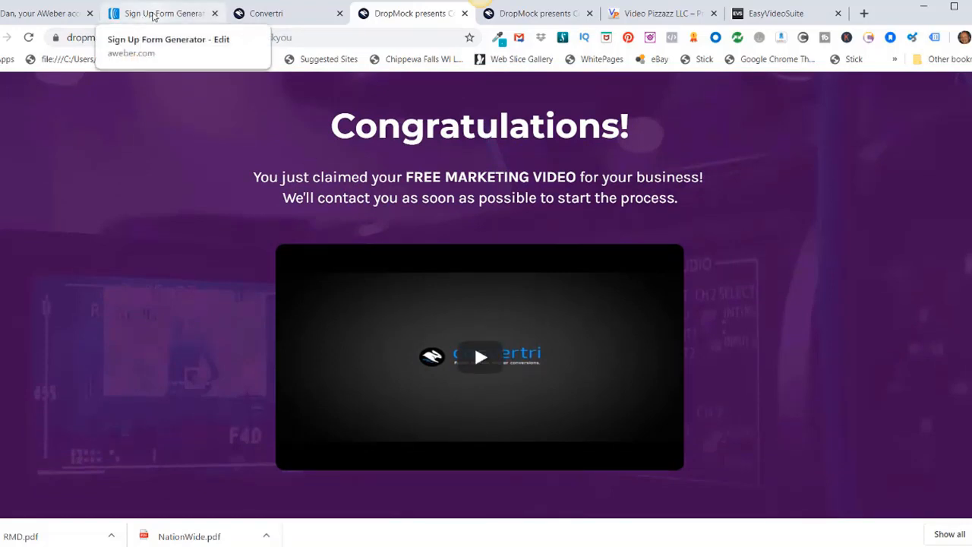
# Switch to AWeber, open the Eau Claire Businesses list and show its subscribers.
pyautogui.click(150, 14)
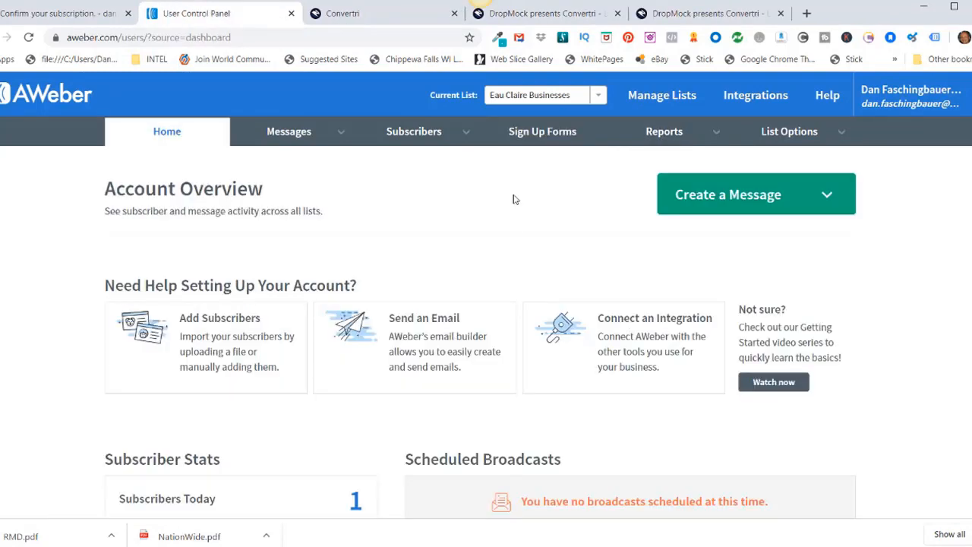
pyautogui.click(658, 99)
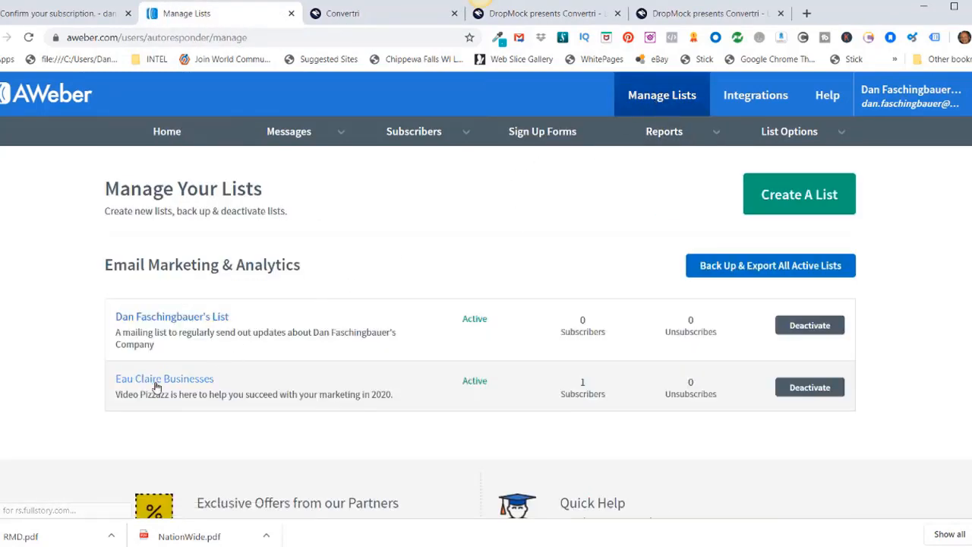
pyautogui.click(170, 381)
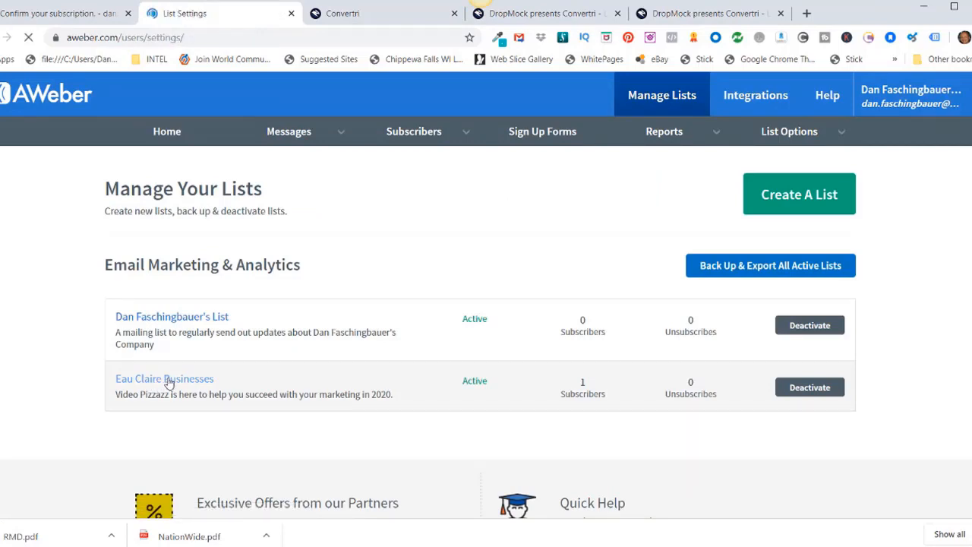
pyautogui.click(413, 133)
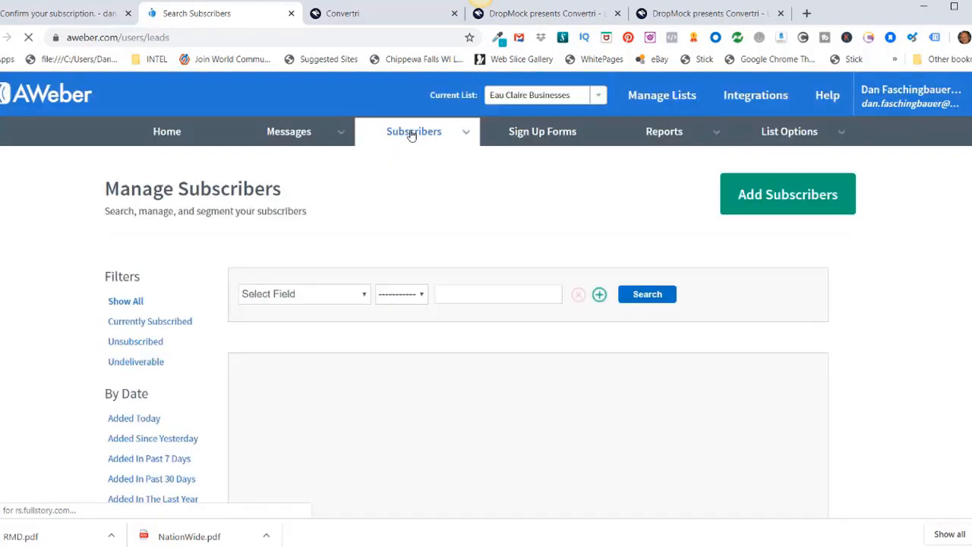
pyautogui.scroll(-2, 322, 340)
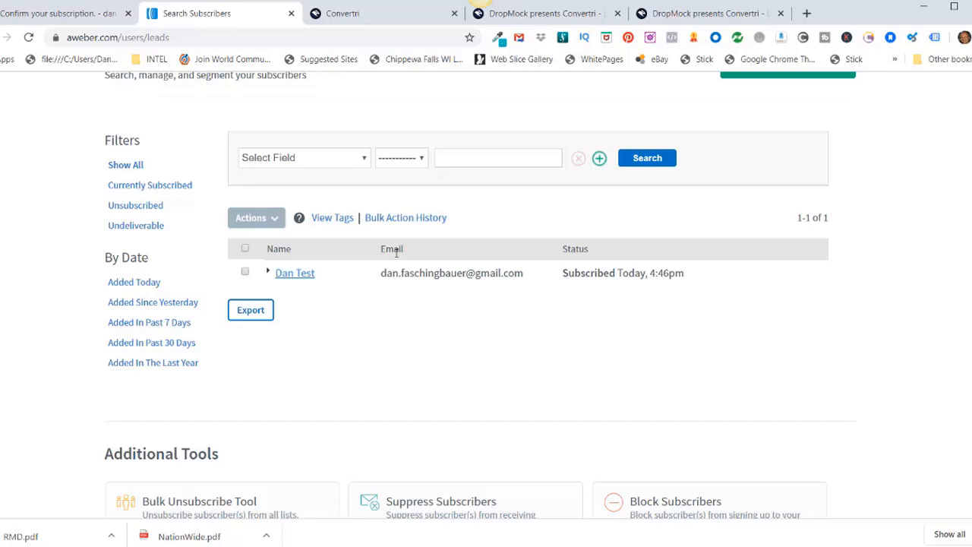
# Expand the test subscriber's record and examine its basic info, business name, phone number and subscription source.
pyautogui.click(289, 278)
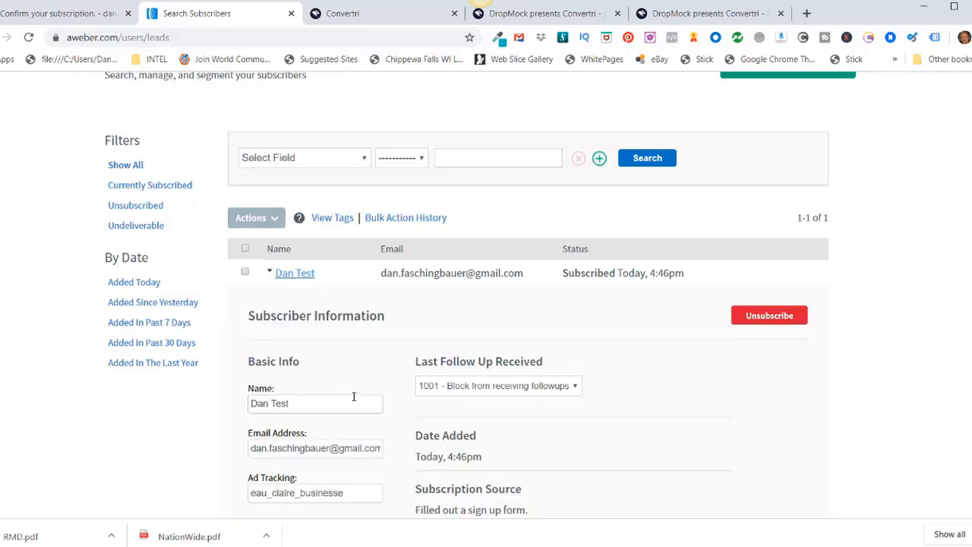
pyautogui.scroll(-3, 353, 396)
pyautogui.scroll(-1, 356, 395)
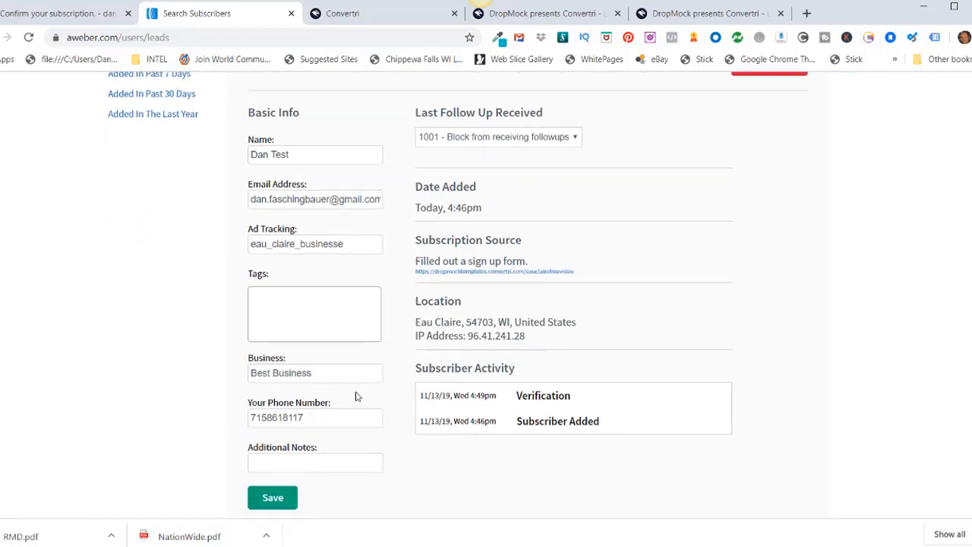